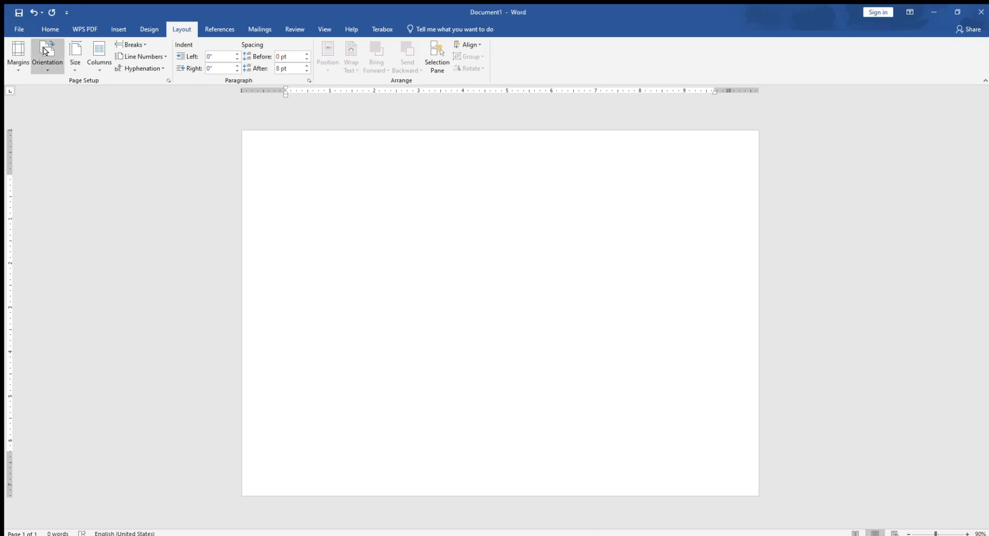
Insert a right triangle about 3.15" high and 2.6" wide, rotate it 90° clockwise and fit it into the page's upper-left corner
click(119, 26)
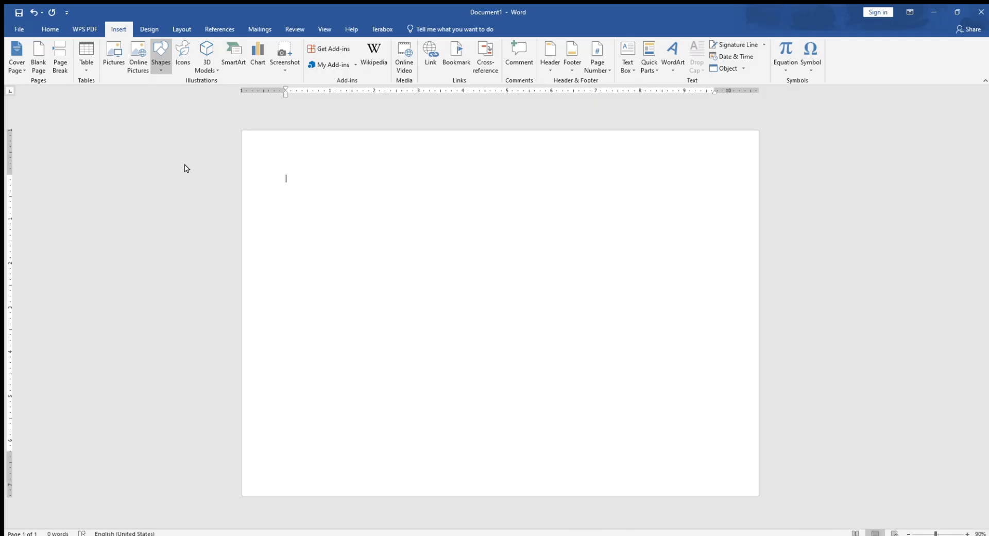
drag(284, 155, 400, 296)
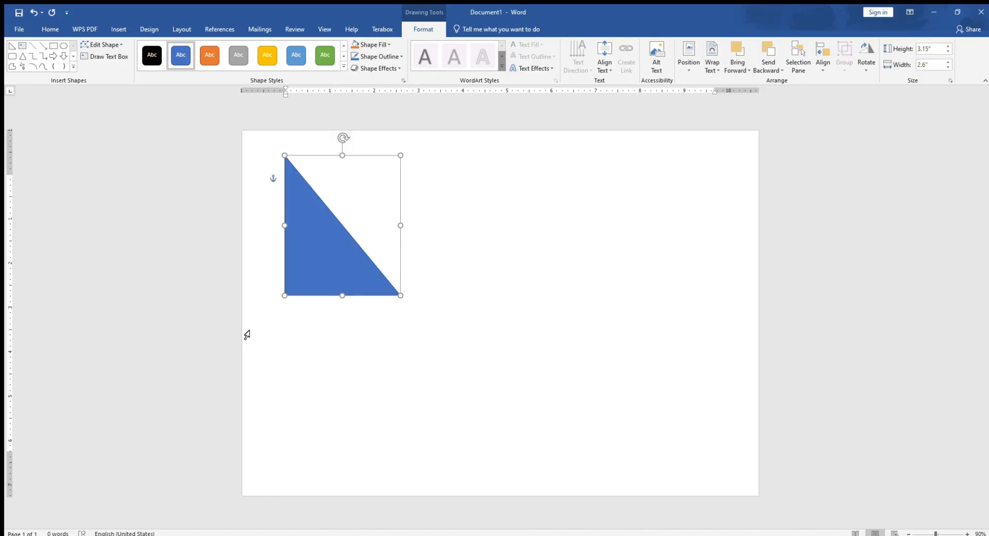
drag(344, 139, 449, 224)
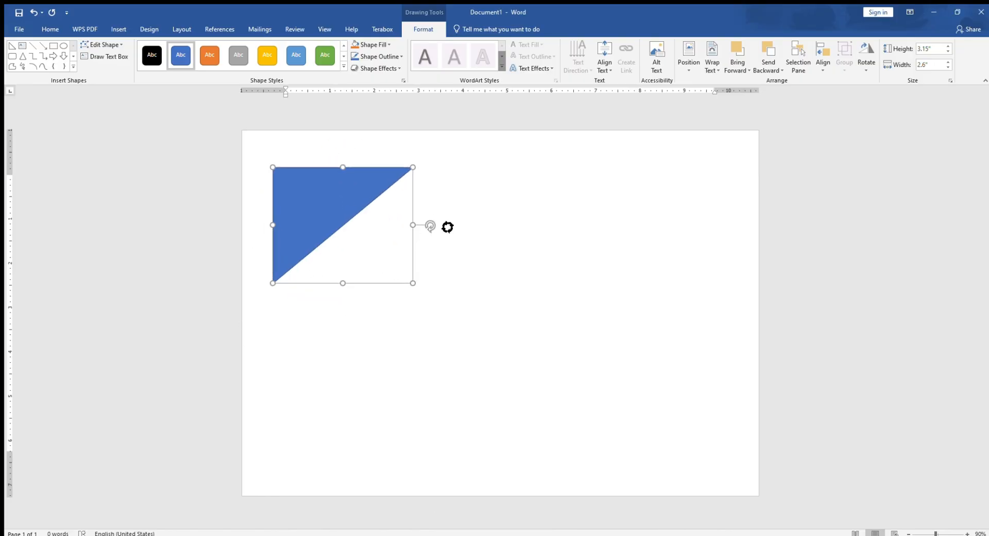
drag(325, 193, 293, 156)
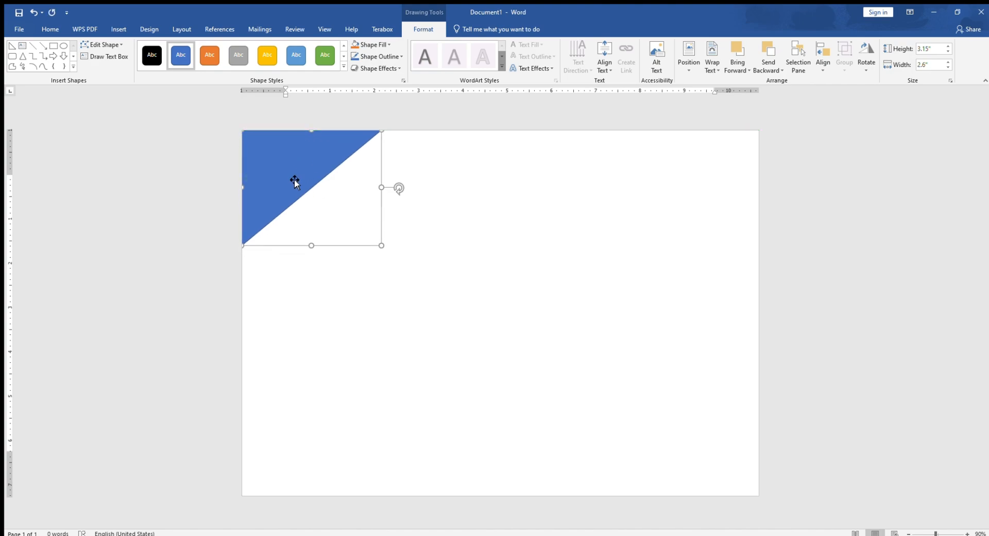
Duplicate the corner triangle, flip the copy horizontally and fit it into the page's upper-right corner
ctrl+drag(296, 180, 457, 317)
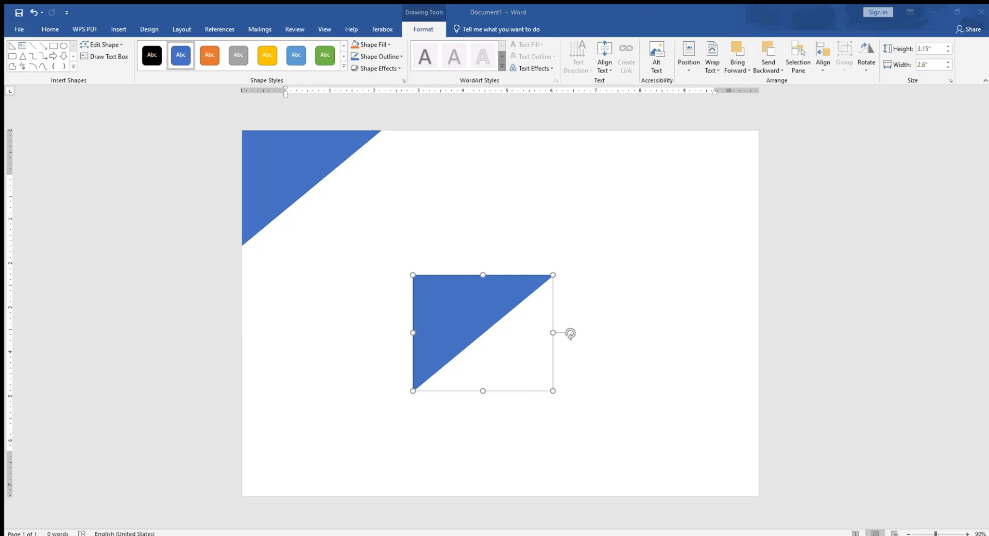
drag(422, 332, 623, 187)
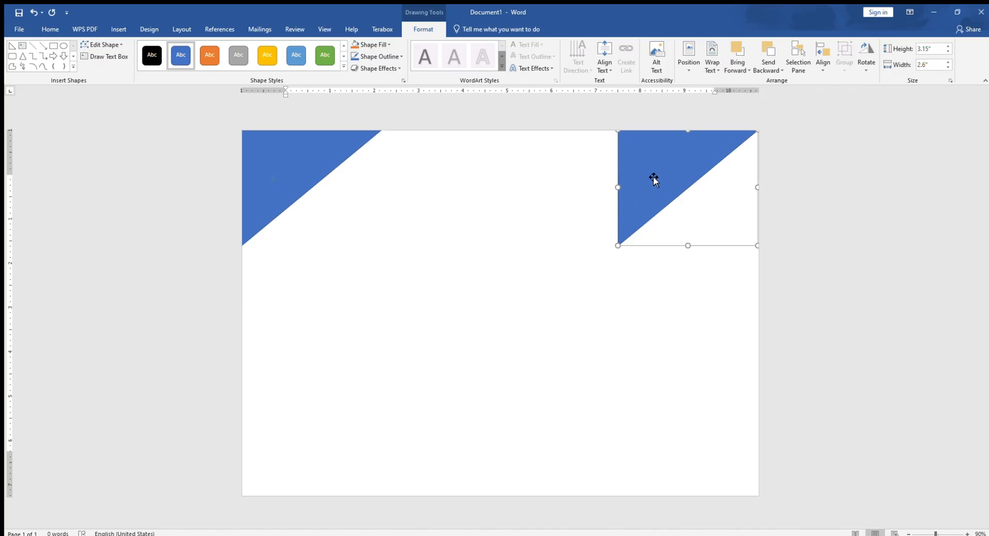
click(878, 119)
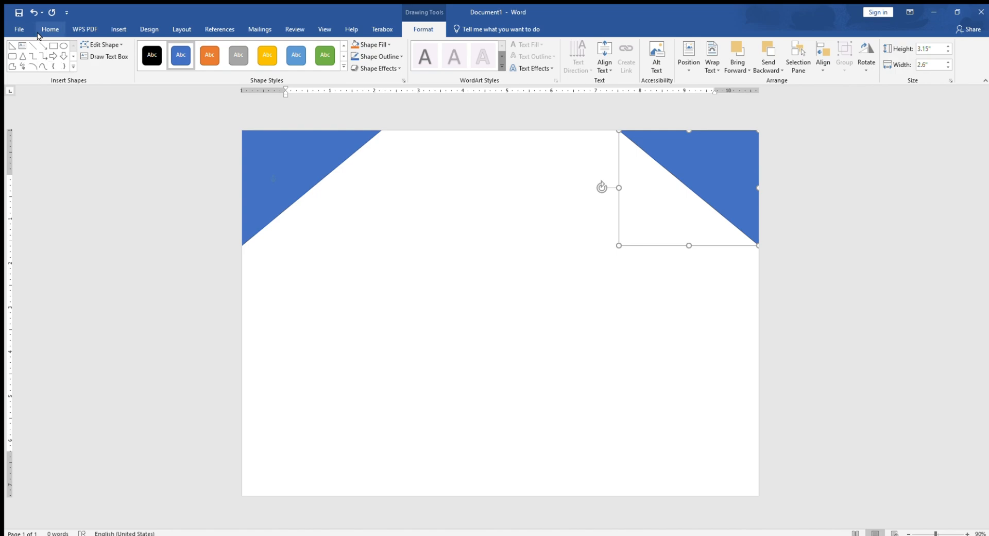
Insert an isosceles triangle about 2.54" high and 2.19" wide, rotate it to point right and place it low against the page's left edge
click(113, 29)
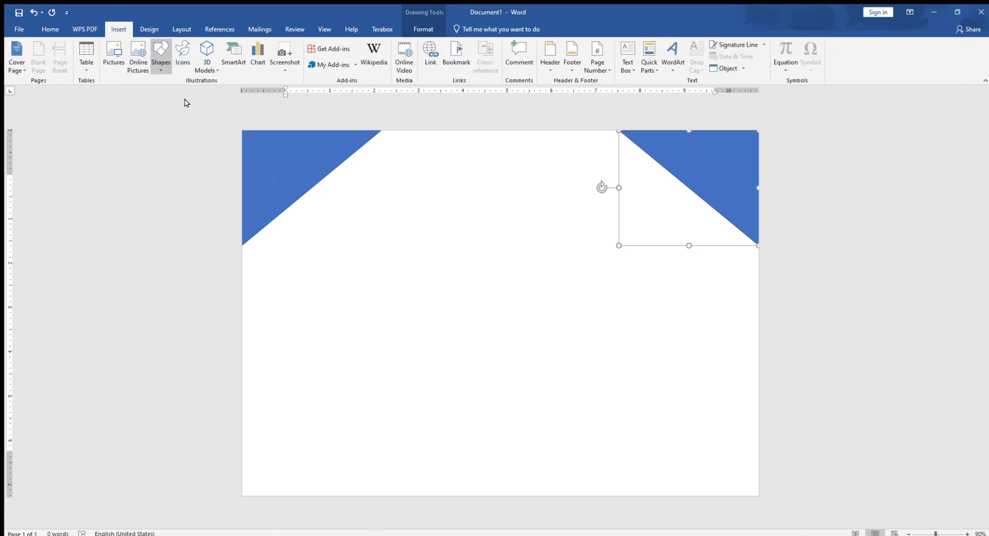
mouse_move(290, 296)
mouse_down()
mouse_move(373, 419)
mouse_move(386, 409)
mouse_up()
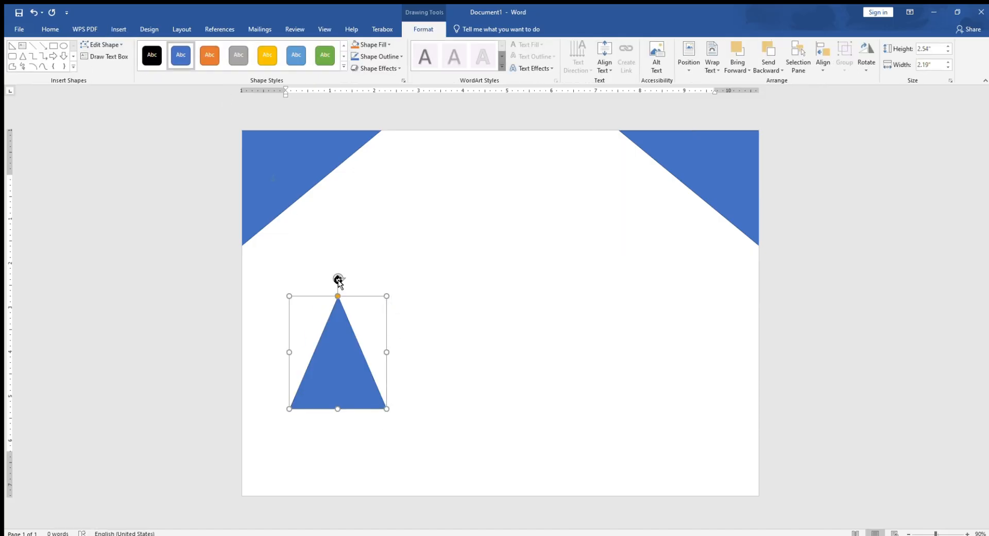
mouse_move(338, 279)
mouse_down()
mouse_move(410, 361)
mouse_move(408, 352)
mouse_move(329, 369)
mouse_move(319, 383)
mouse_move(342, 389)
mouse_move(312, 389)
mouse_move(322, 379)
mouse_up()
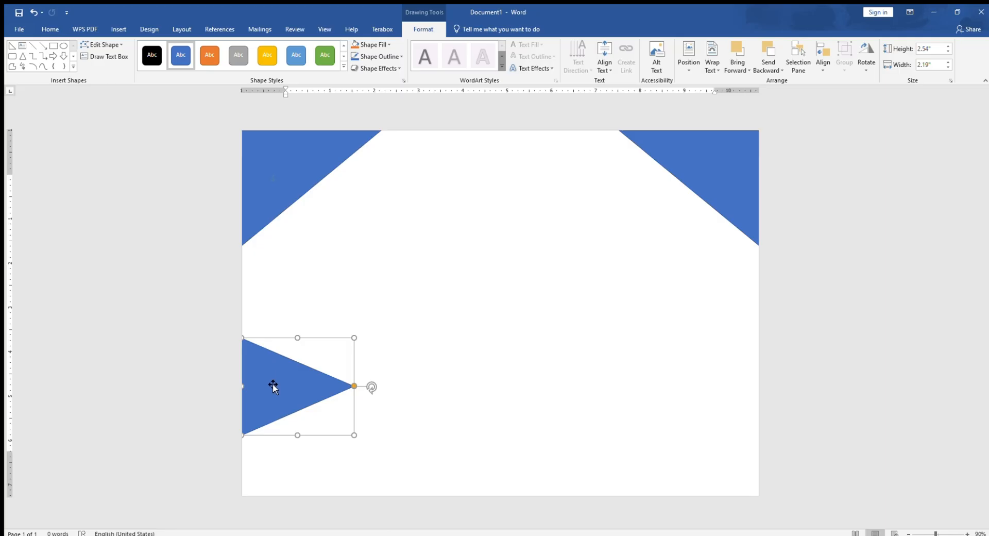
Duplicate the left-edge triangle, flip the copy horizontally and place it against the page's right edge
ctrl+drag(273, 388, 537, 393)
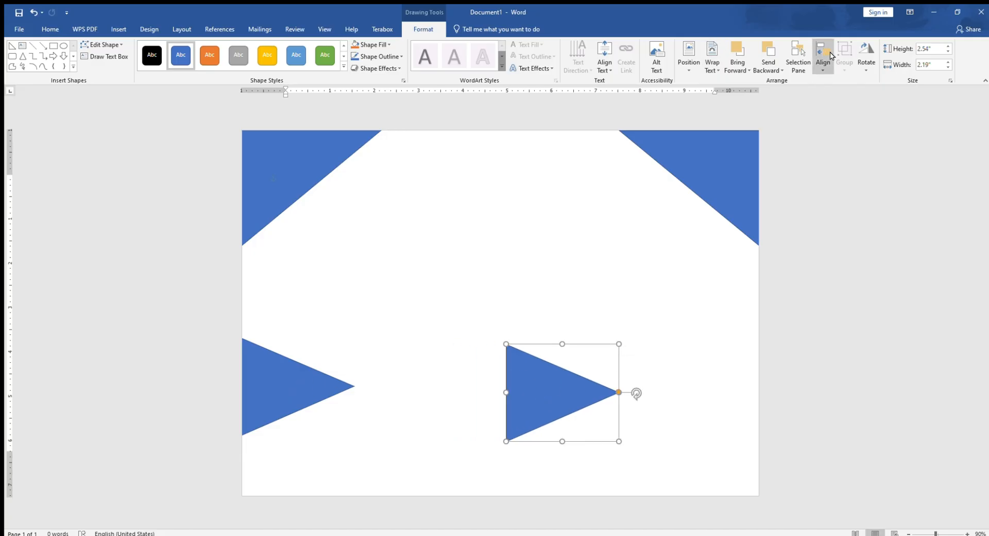
click(873, 119)
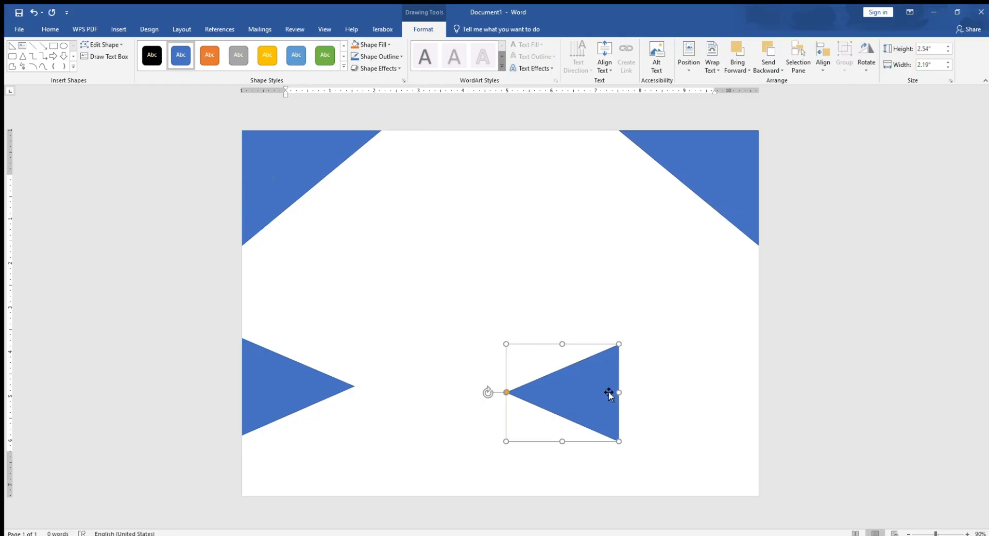
drag(609, 392, 742, 396)
click(748, 400)
click(679, 387)
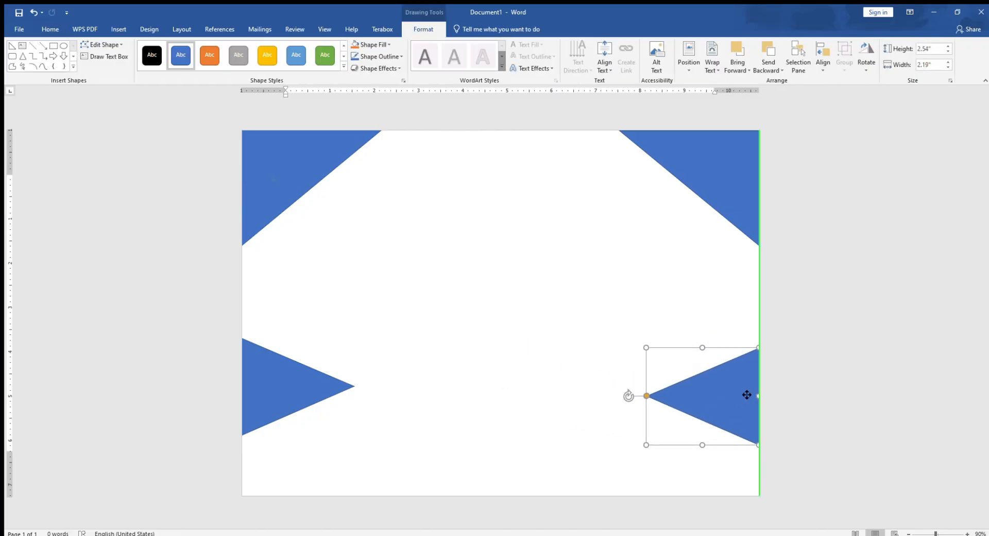
Stretch the left-edge triangle down to the bottom of the page, to a width of about 3.52"
click(408, 535)
click(435, 527)
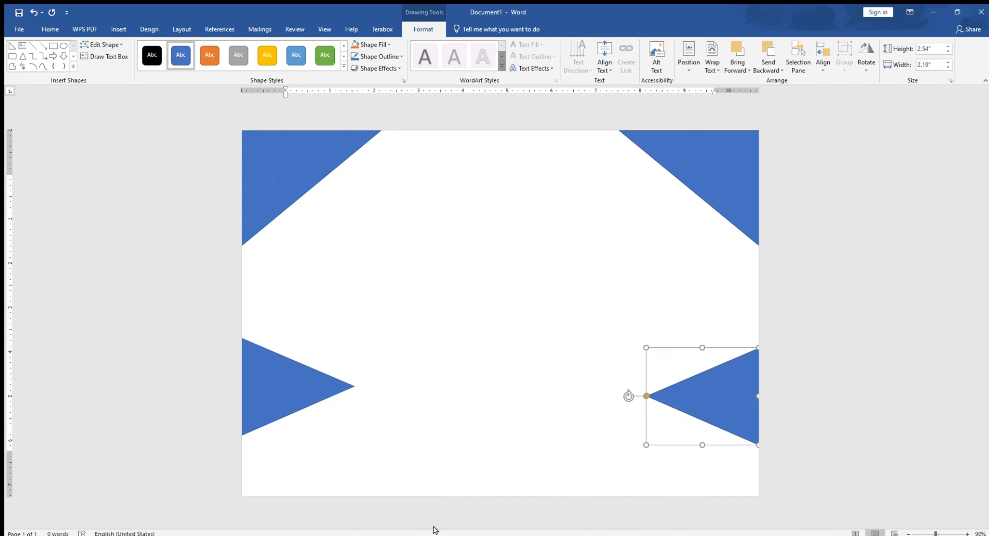
click(278, 403)
drag(298, 436, 297, 498)
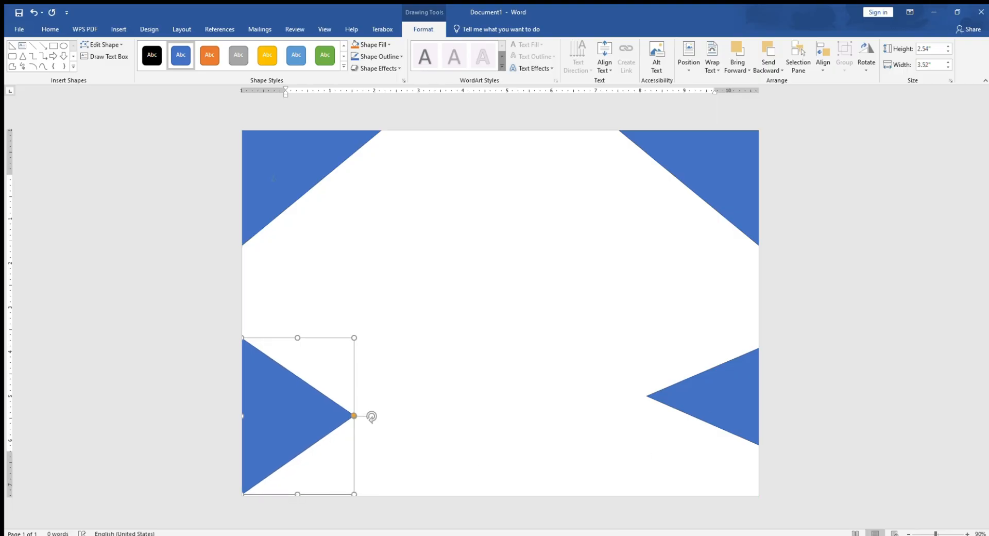
click(391, 414)
Stretch the right-edge triangle down to the bottom of the page, to about 2.66" high and 3.3" wide
click(707, 407)
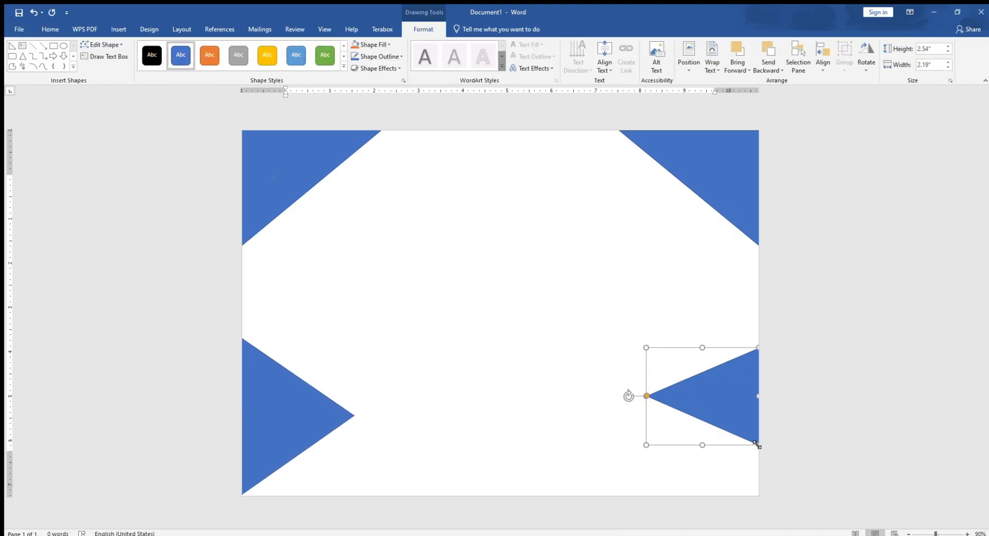
drag(755, 446, 767, 509)
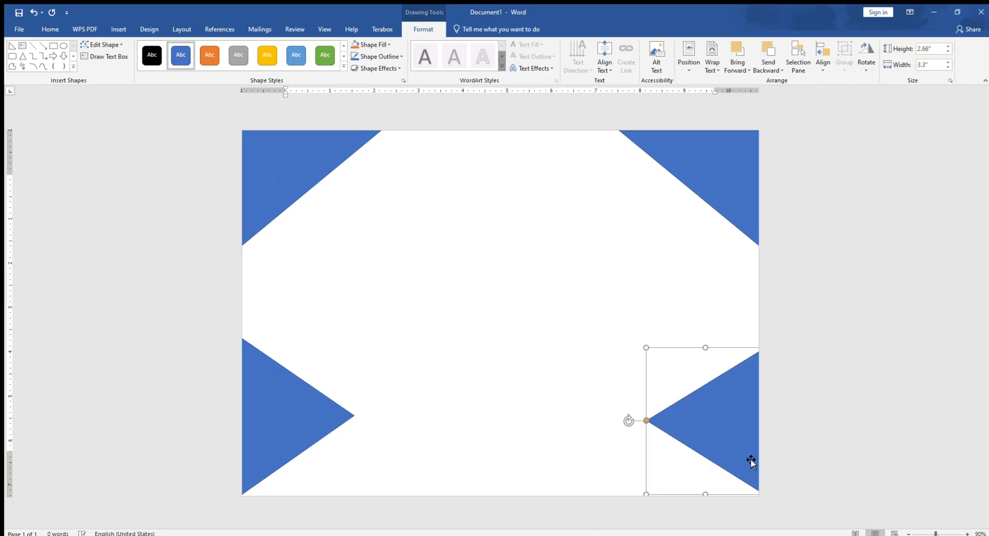
click(598, 407)
click(712, 417)
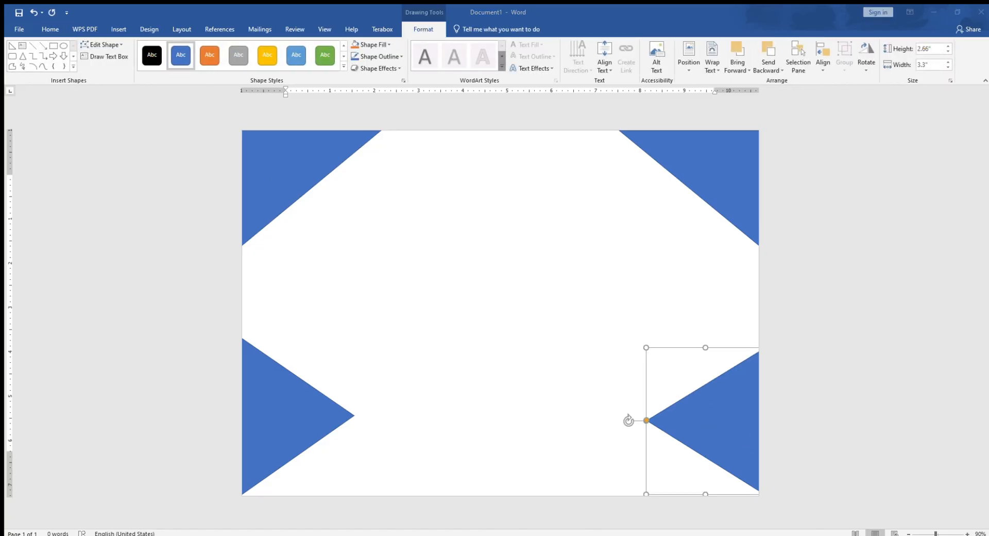
Duplicate the lower-left triangle and place the copy at the top of the page's left edge, overlapping the corner triangle
click(273, 179)
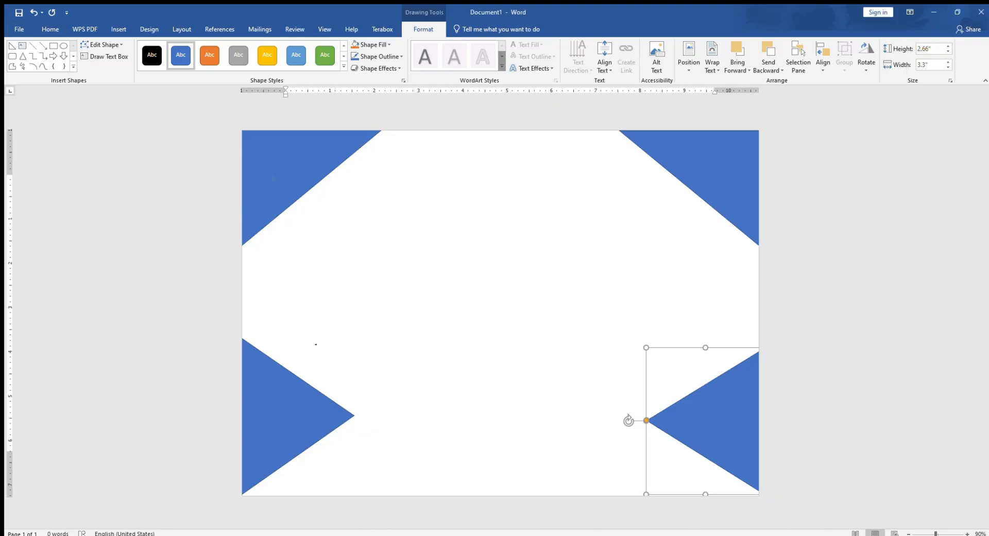
click(283, 434)
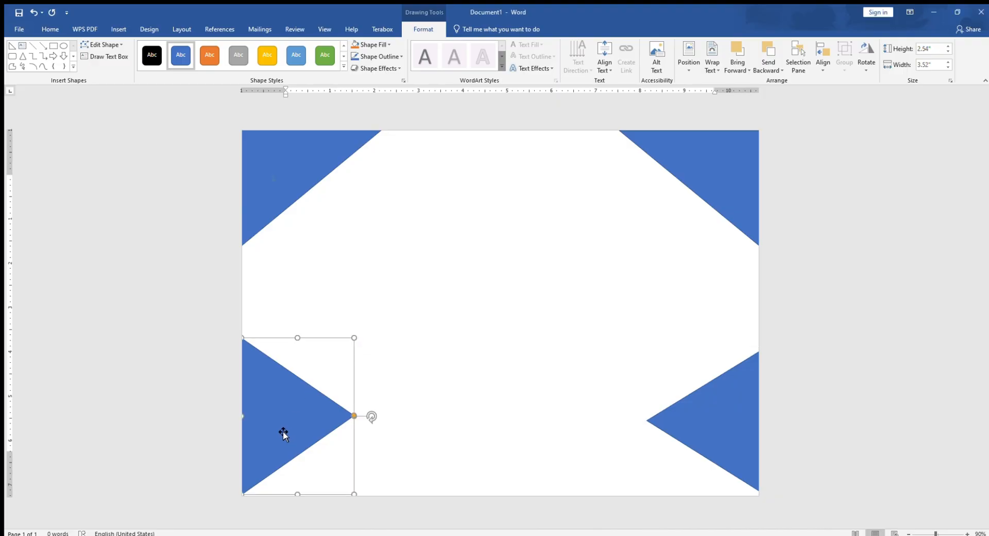
drag(283, 432, 270, 309)
click(457, 535)
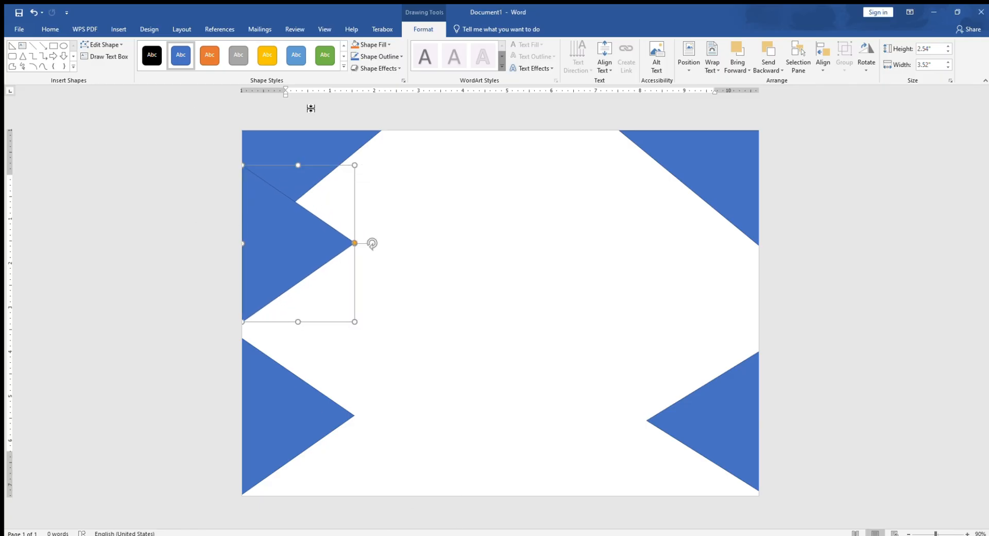
drag(305, 239, 301, 204)
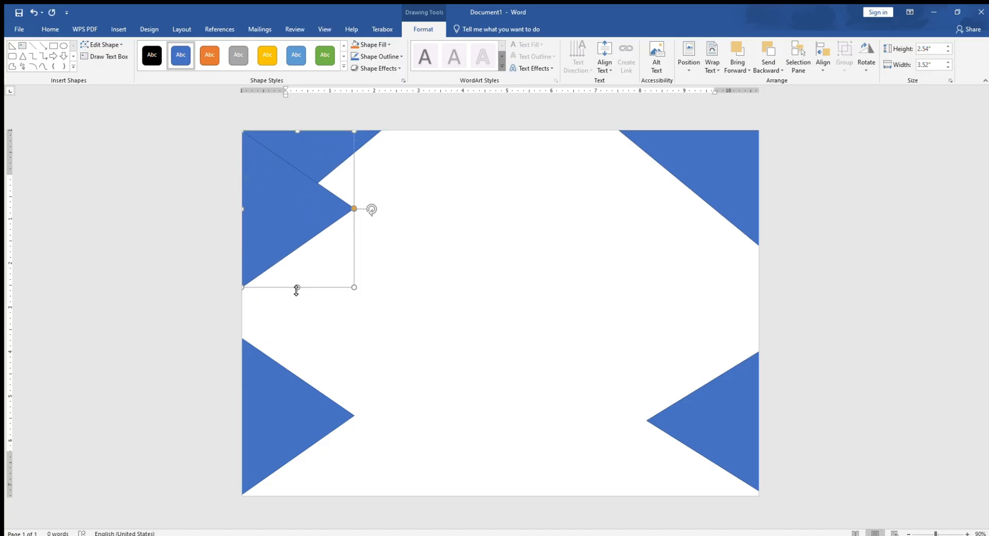
Stretch the two left-edge triangles until they meet, the upper to a width of about 3.98" and the lower to about 4.15"
drag(297, 287, 297, 307)
click(278, 383)
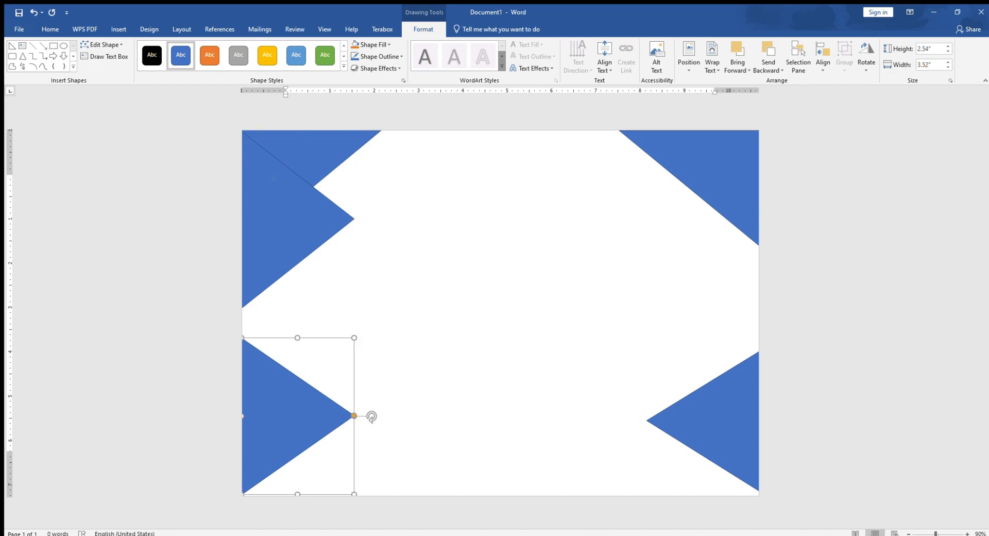
drag(294, 341, 298, 310)
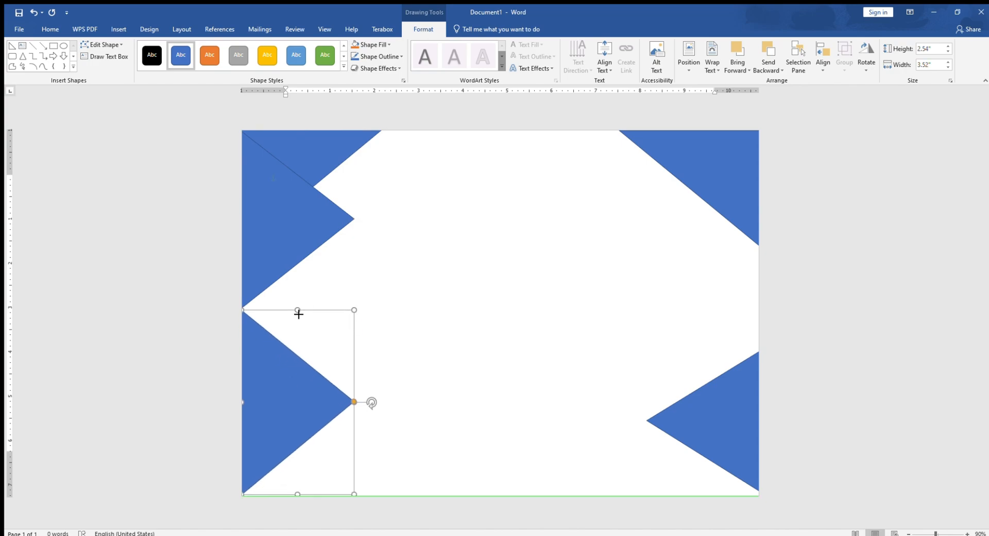
Place a copy of the lower-right triangle at the top of the page's right edge and stretch it downward to about 3.86" wide
click(730, 412)
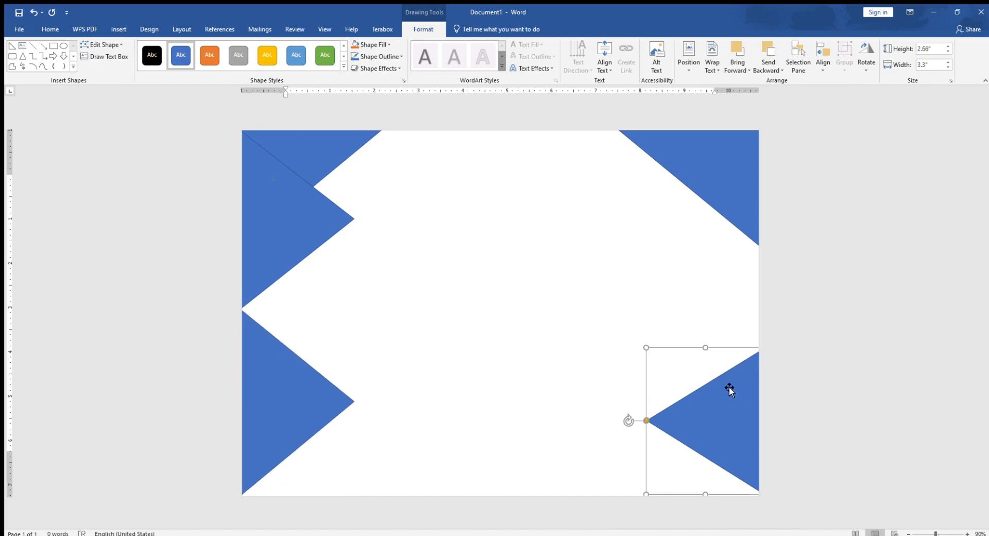
drag(730, 403, 726, 218)
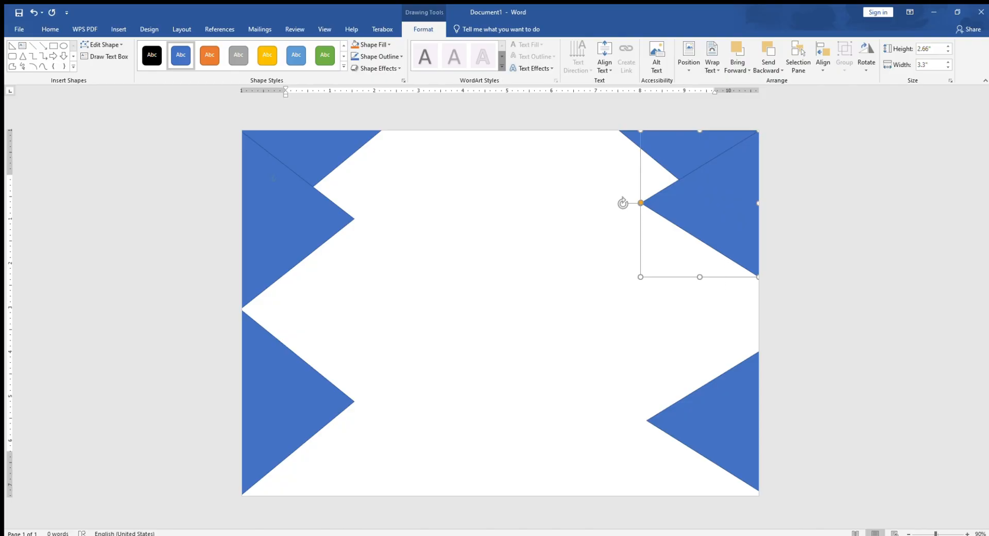
drag(697, 280, 702, 303)
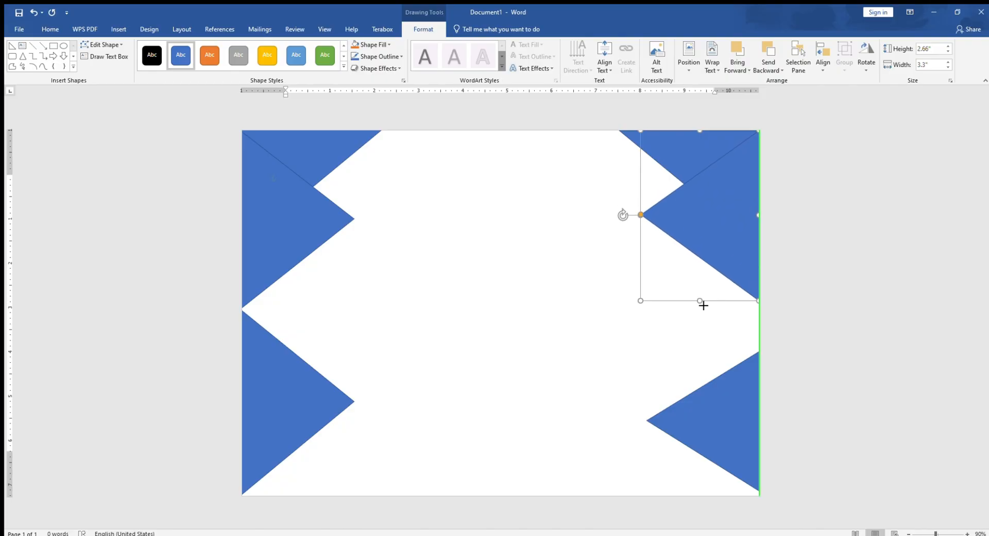
Extend the lower-right triangle upward and the upper-right one downward until they meet, the upper to about 4.05" wide
click(714, 389)
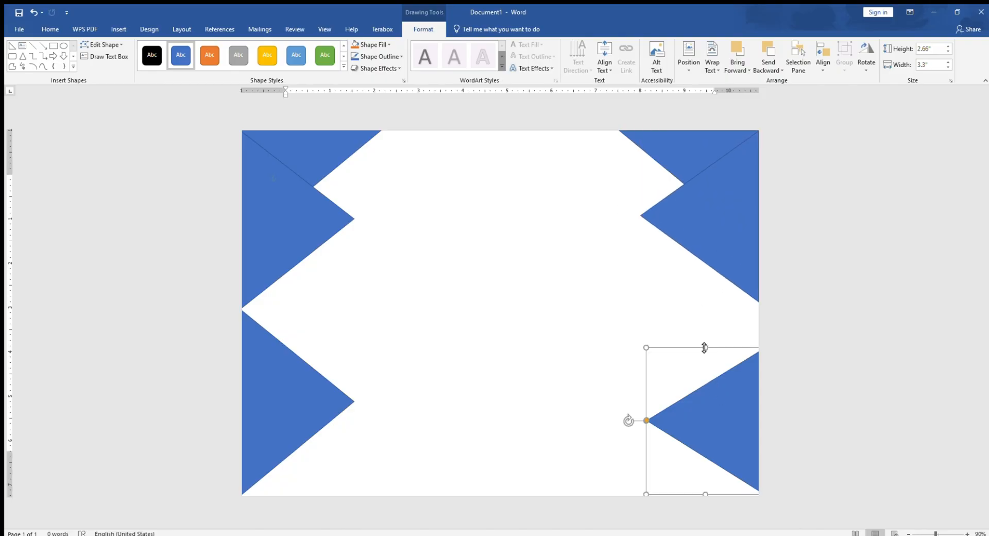
drag(704, 348, 704, 314)
click(719, 270)
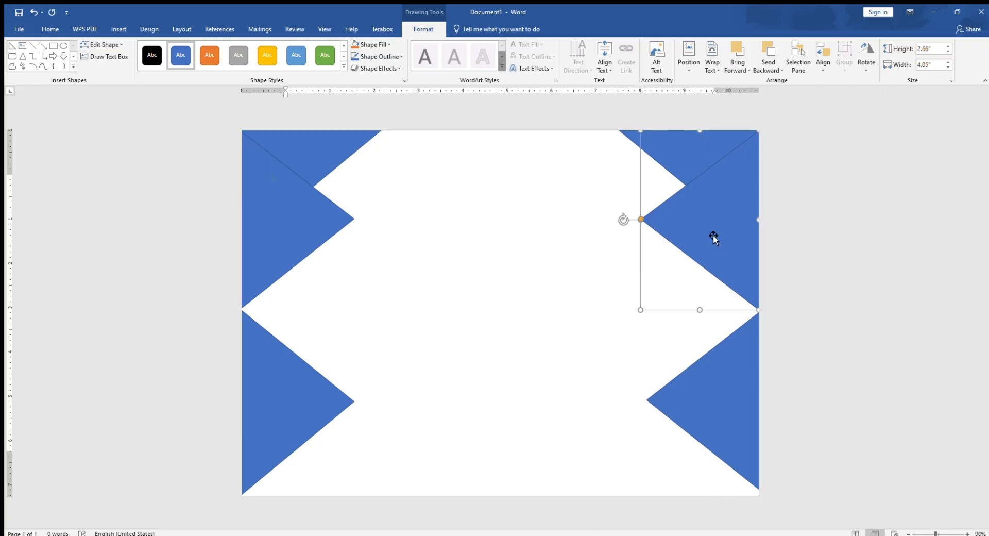
Fill the upper isosceles triangle on the page's left edge with gold
click(383, 534)
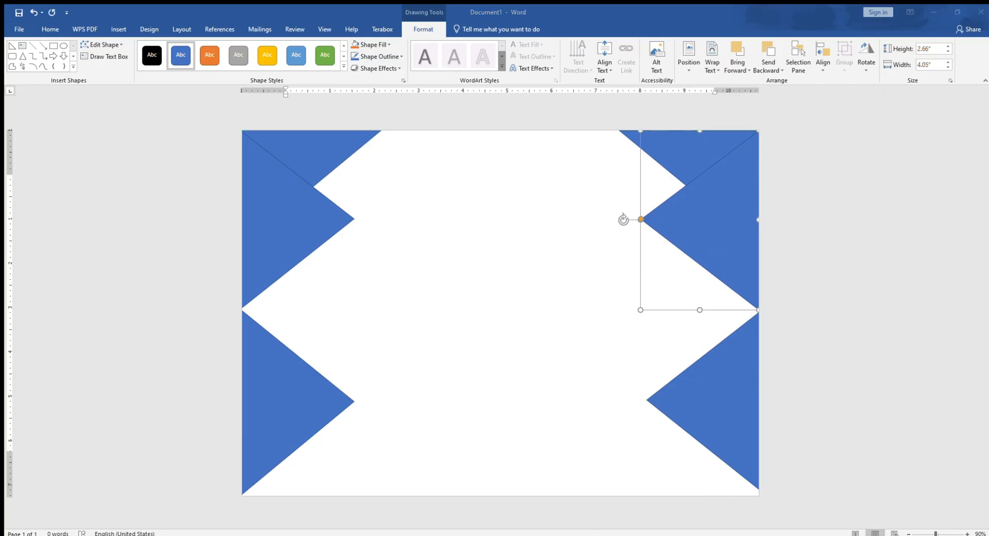
click(273, 178)
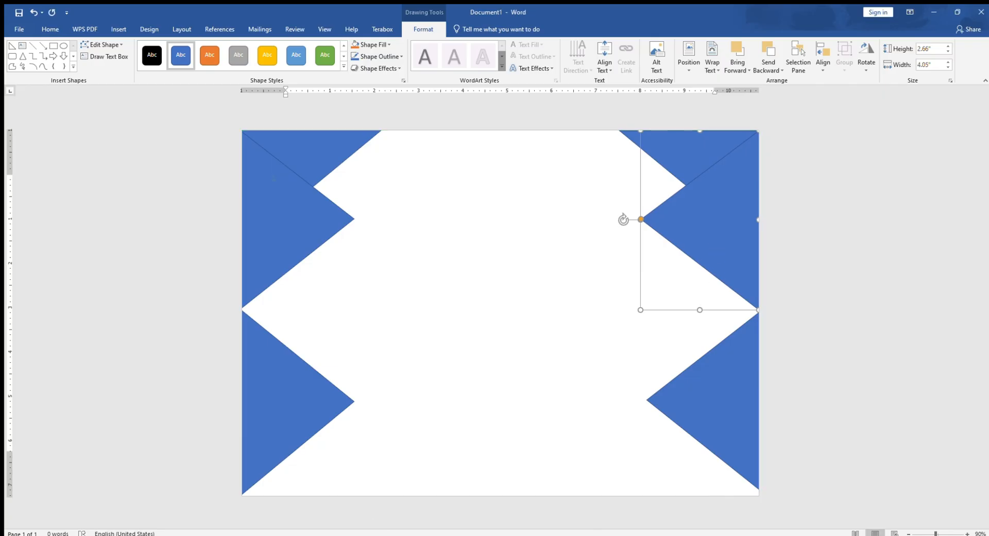
click(281, 263)
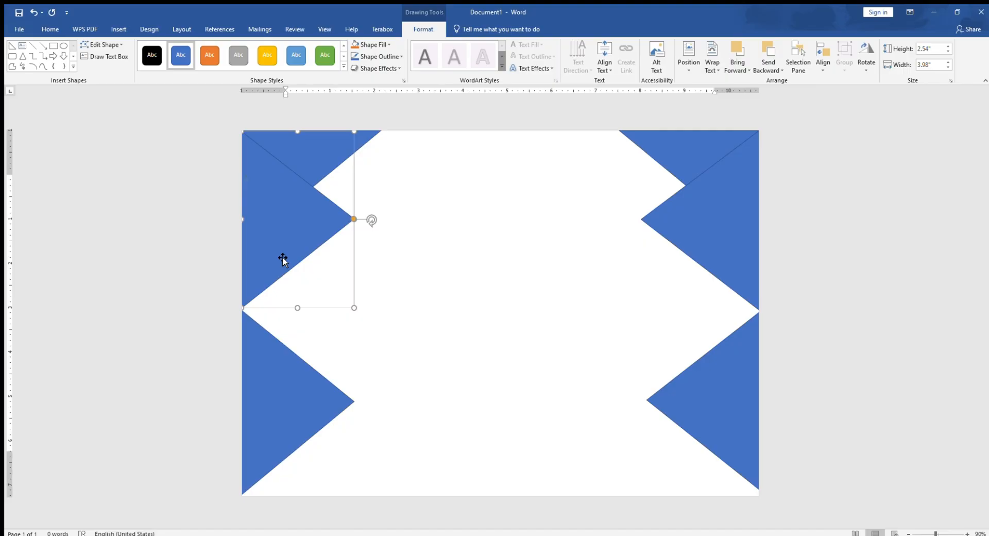
click(375, 43)
click(370, 124)
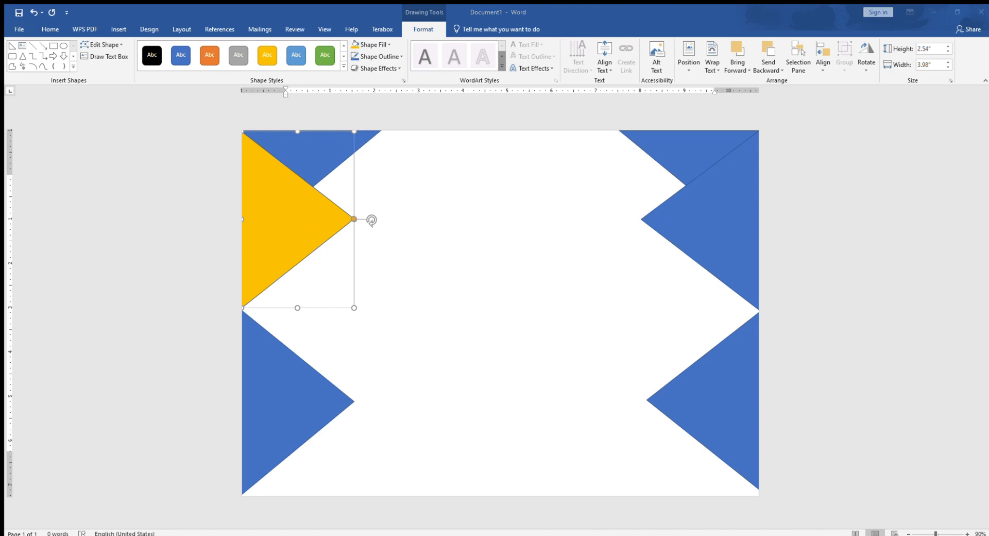
Fill the upper-left corner triangle and the lower-left triangle with dark blue
click(327, 144)
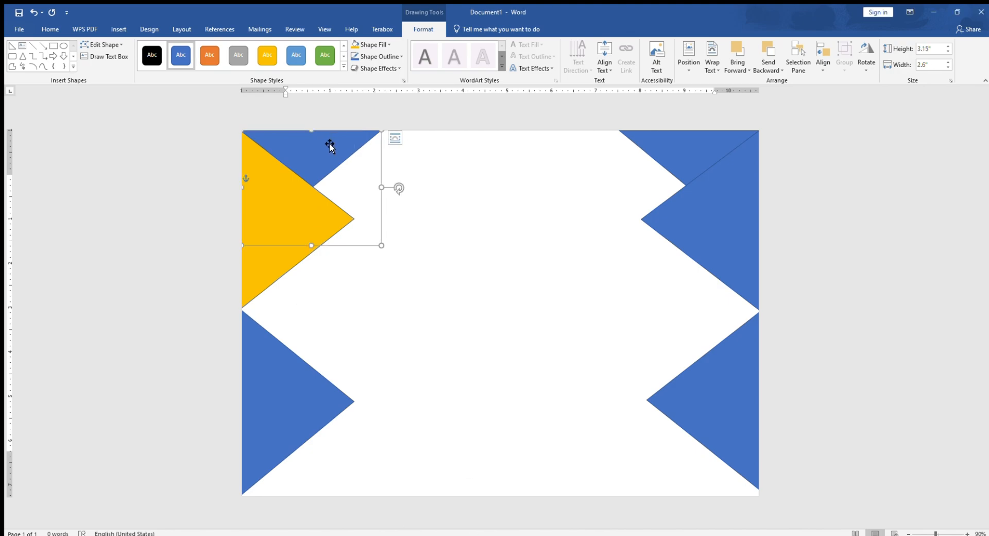
click(380, 45)
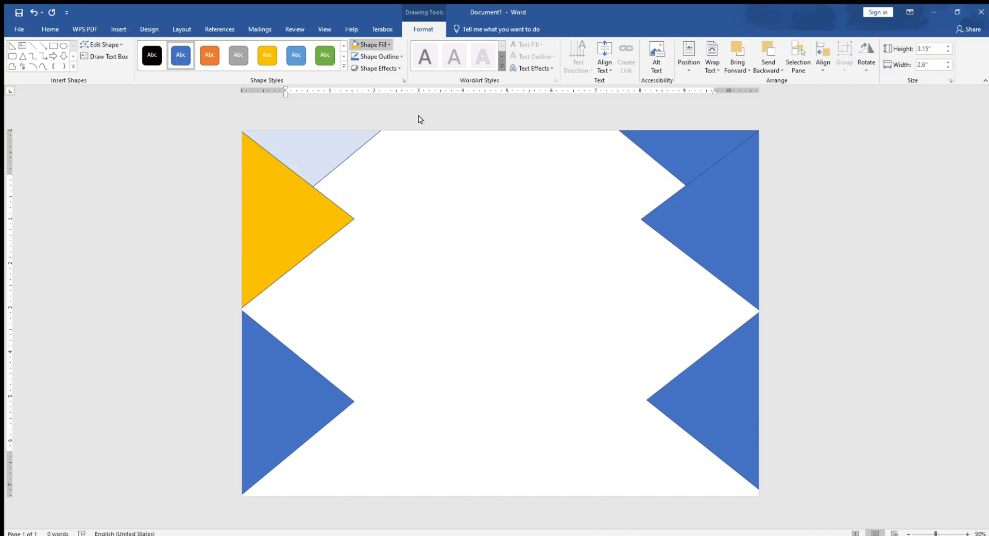
click(285, 402)
click(368, 45)
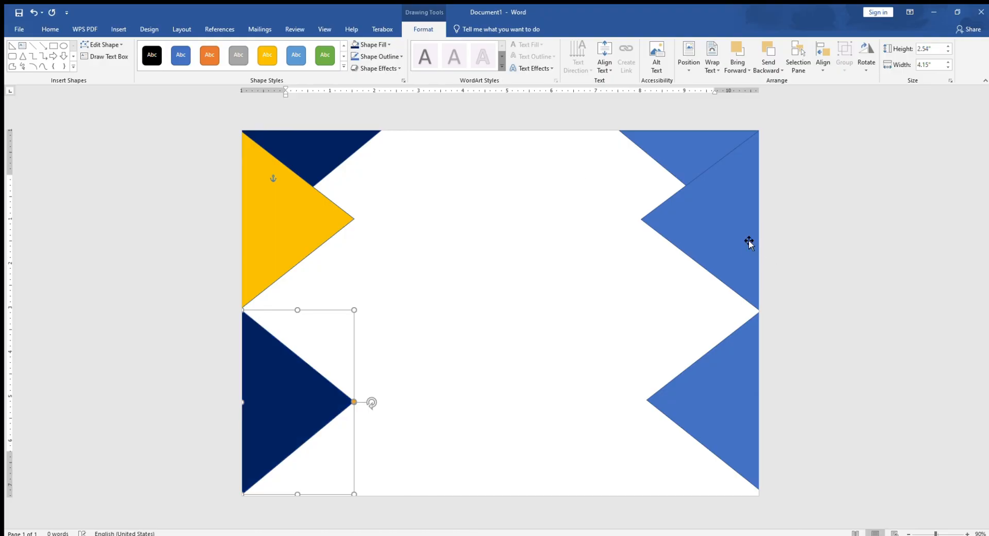
Fill the upper-right corner triangle and the lower-right triangle with dark blue
click(686, 154)
click(368, 44)
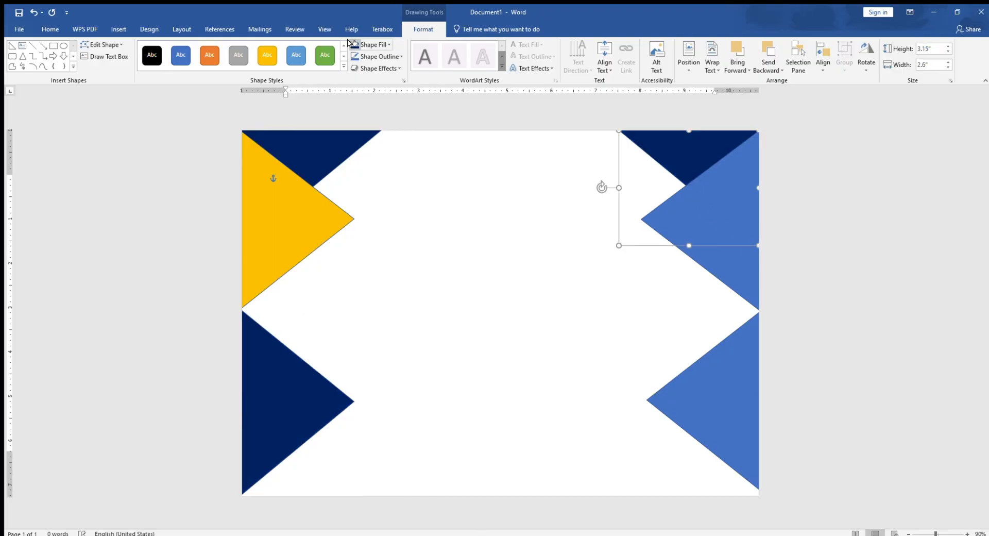
click(676, 421)
click(368, 45)
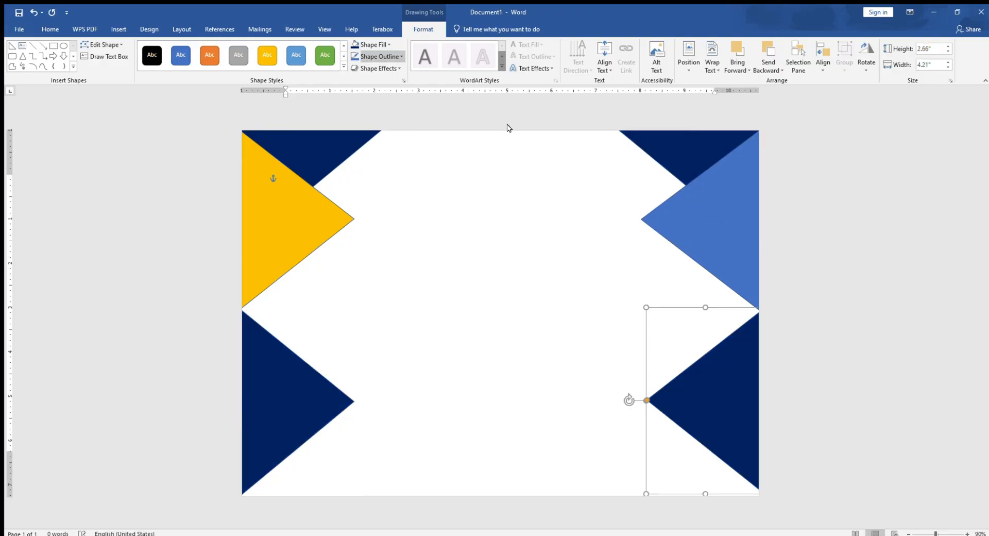
Fill the upper isosceles triangles on the page's right and left edges with yellow
click(708, 240)
click(381, 42)
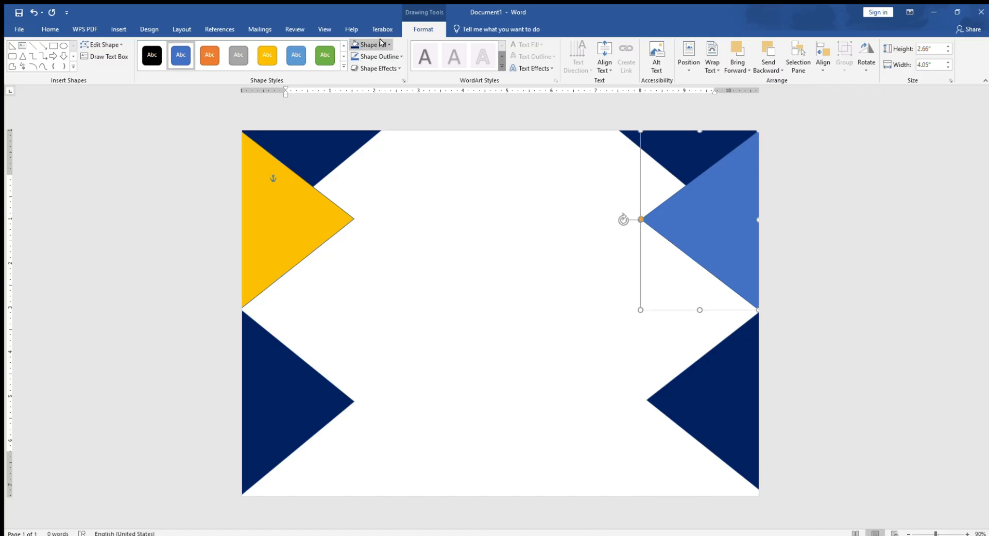
click(377, 124)
click(322, 225)
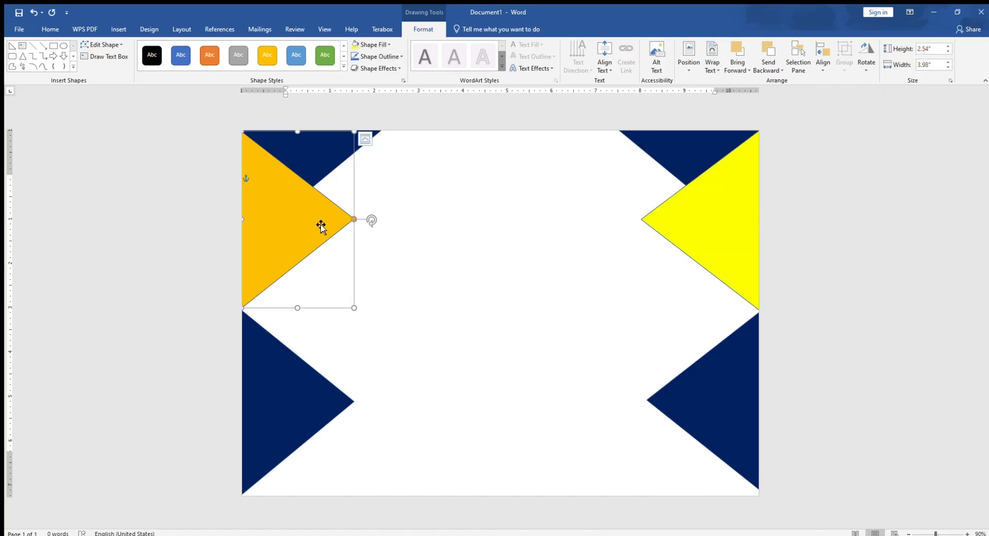
click(369, 46)
click(377, 125)
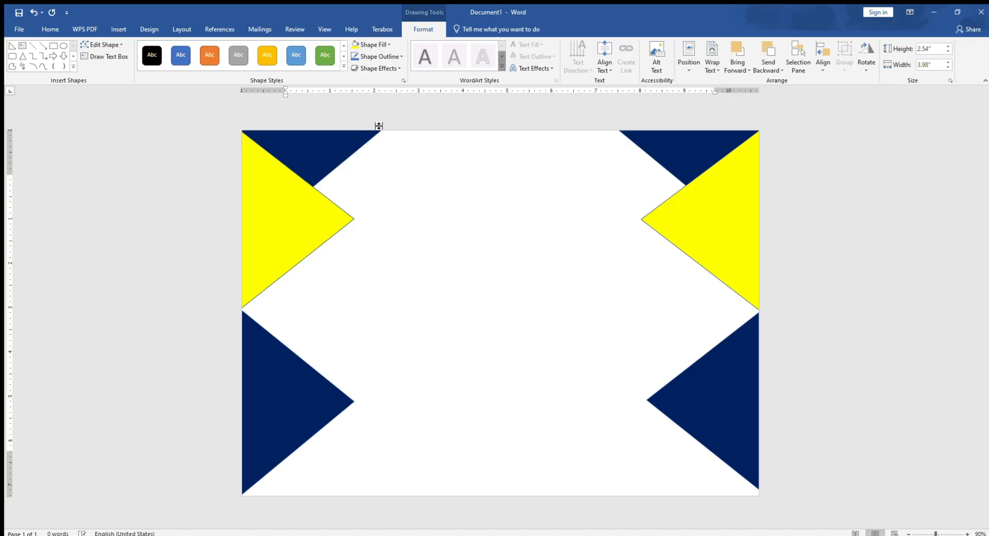
click(438, 216)
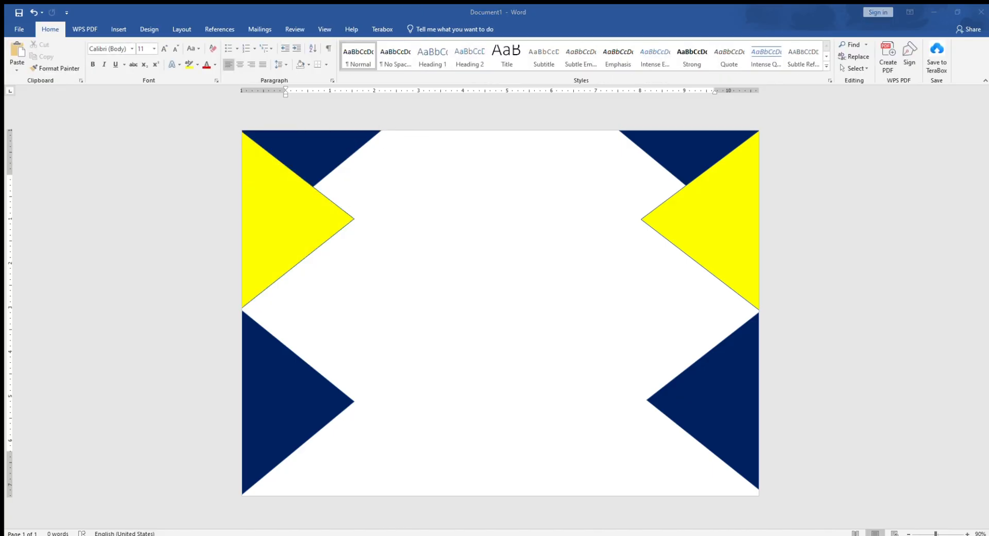
Copy the yellow left-edge triangle, shift the copy outward so a yellow chevron band shows, and fill it with dark blue
click(272, 250)
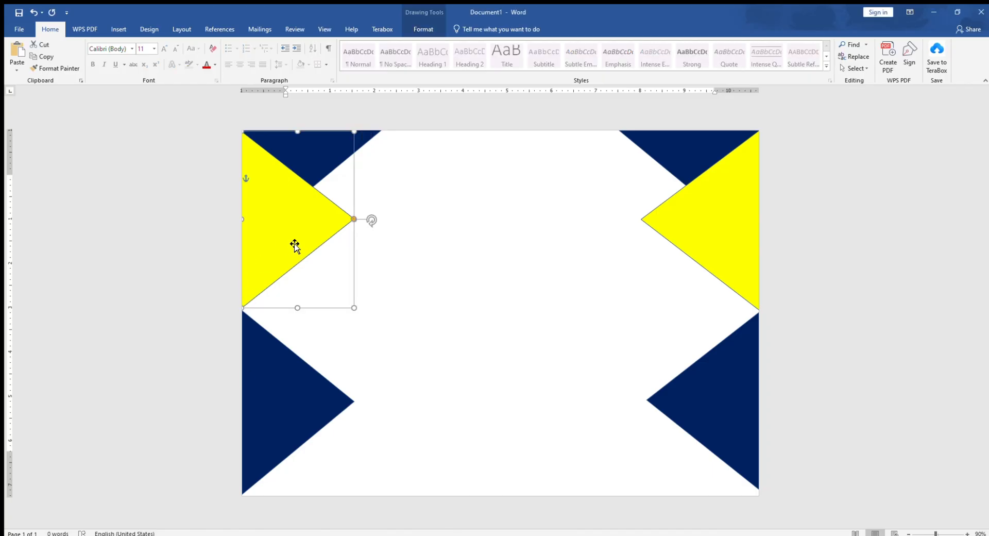
drag(293, 247, 250, 238)
drag(272, 239, 282, 243)
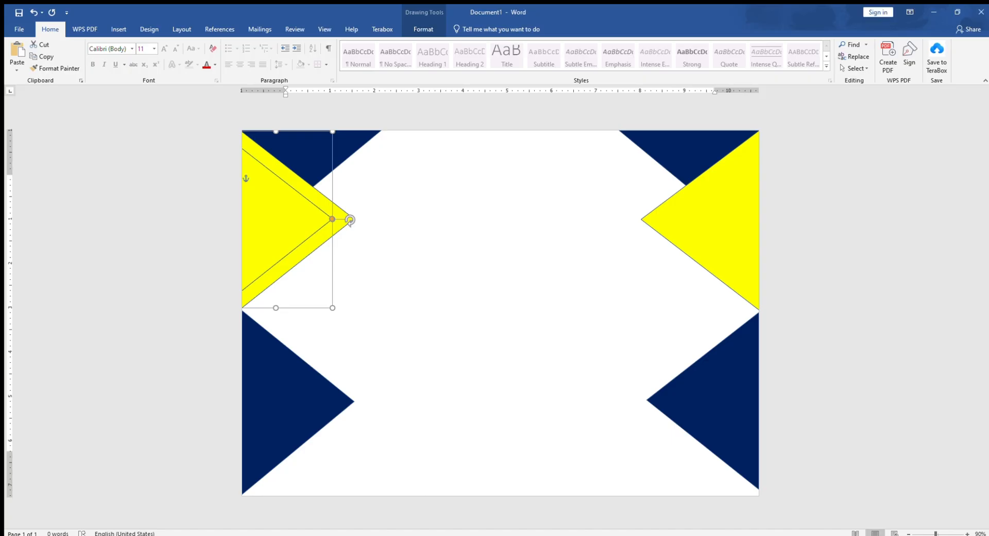
click(422, 29)
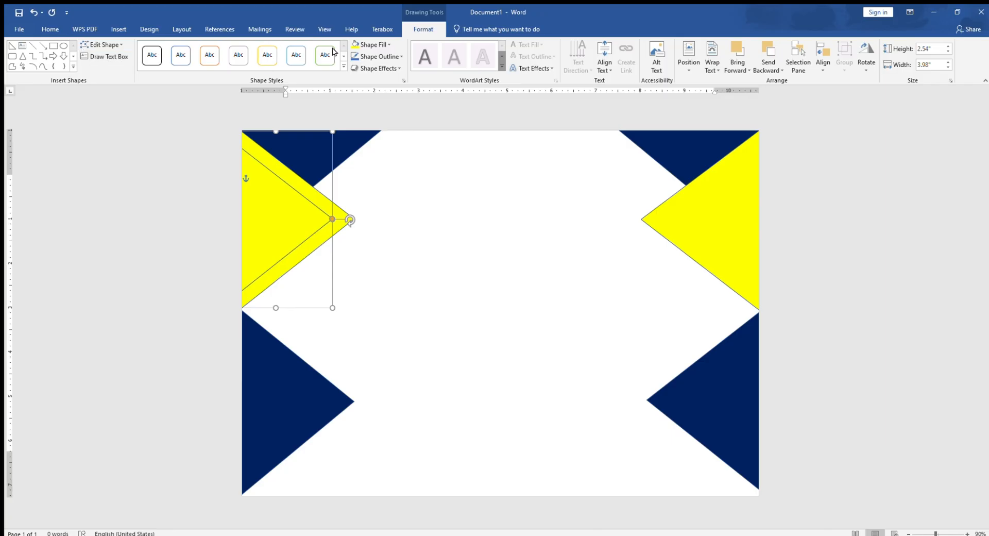
click(368, 44)
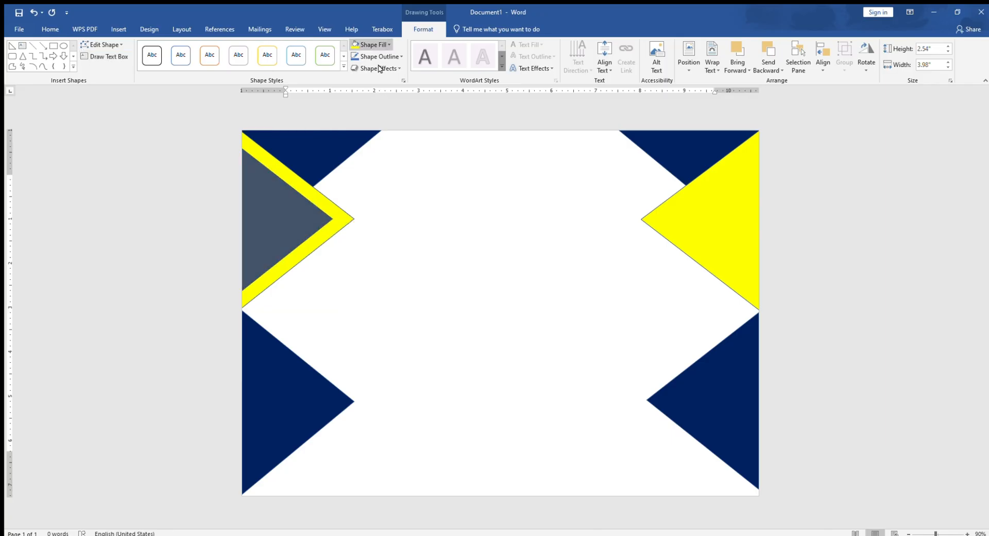
click(420, 124)
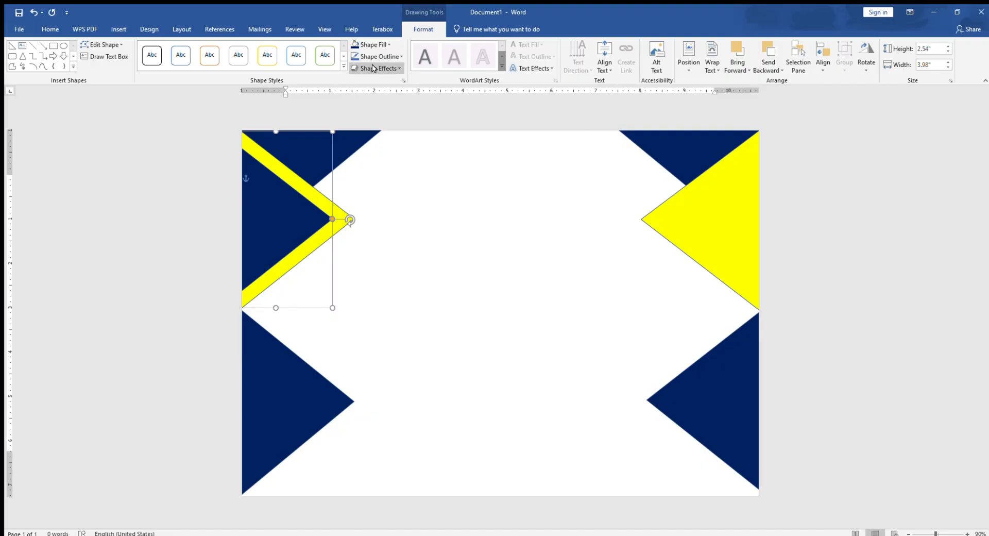
Apply a bevel effect to the inner dark blue triangle on the page's left edge
click(469, 149)
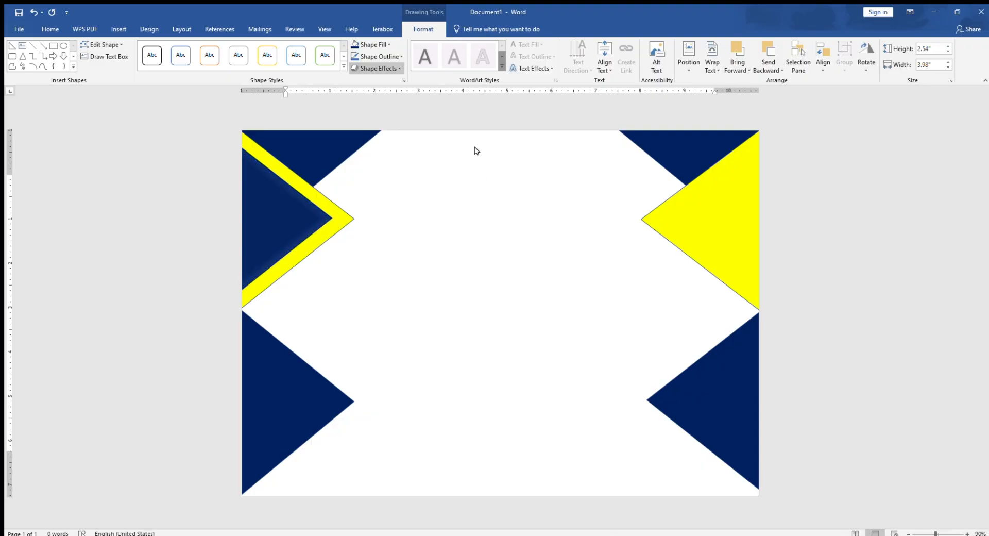
key(ctrl+z)
click(496, 286)
key(Escape)
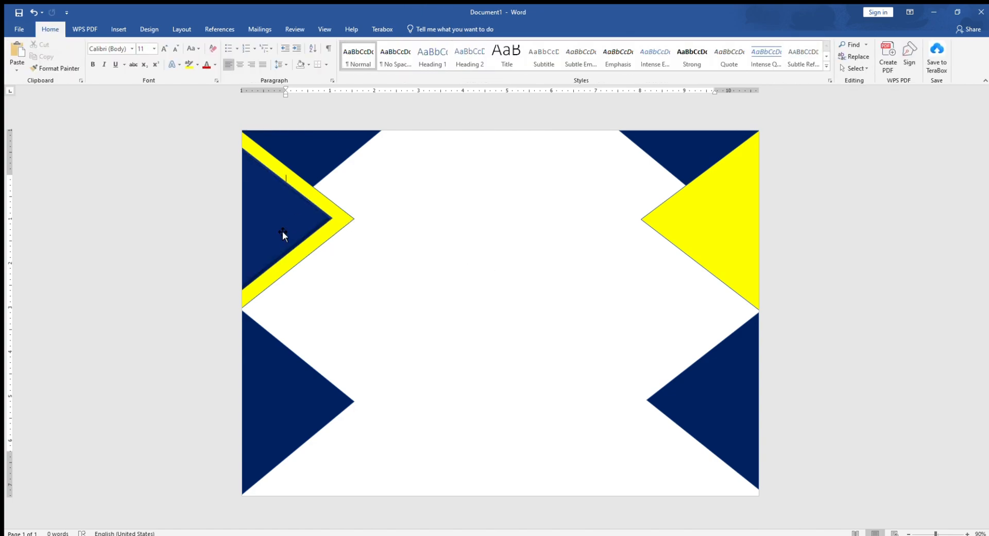
Copy the bevelled dark blue triangle, flip it horizontally and place it over the yellow triangle on the page's right edge
click(271, 227)
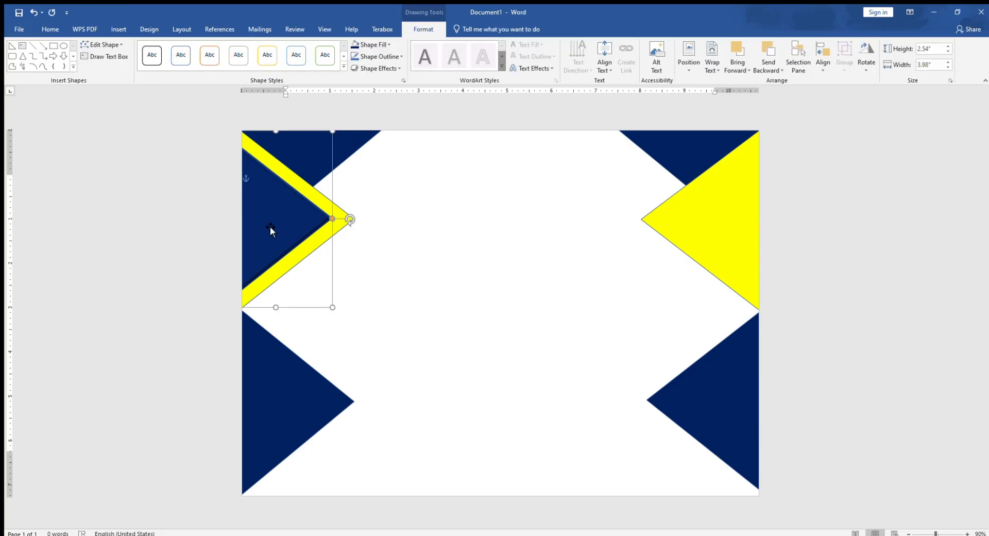
drag(272, 226, 541, 245)
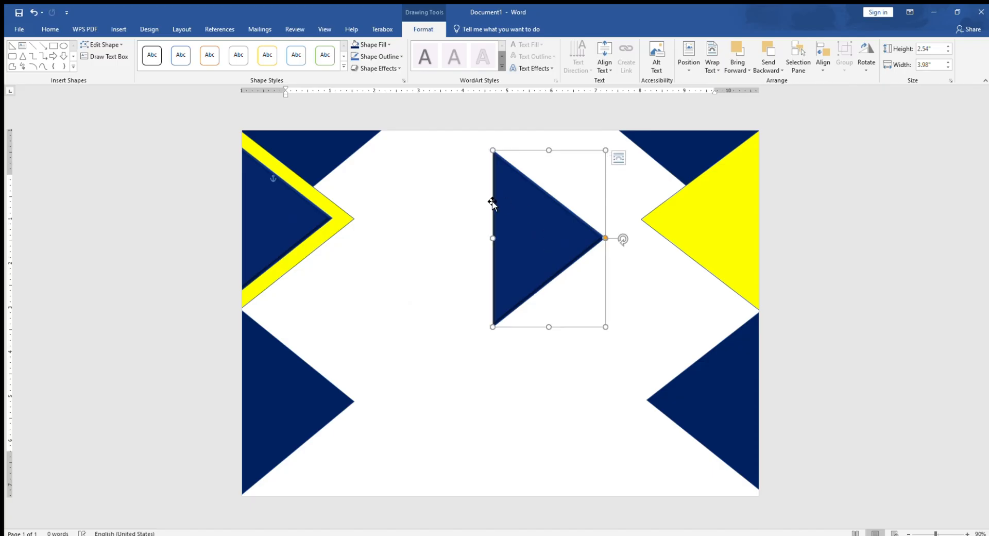
click(865, 51)
click(872, 119)
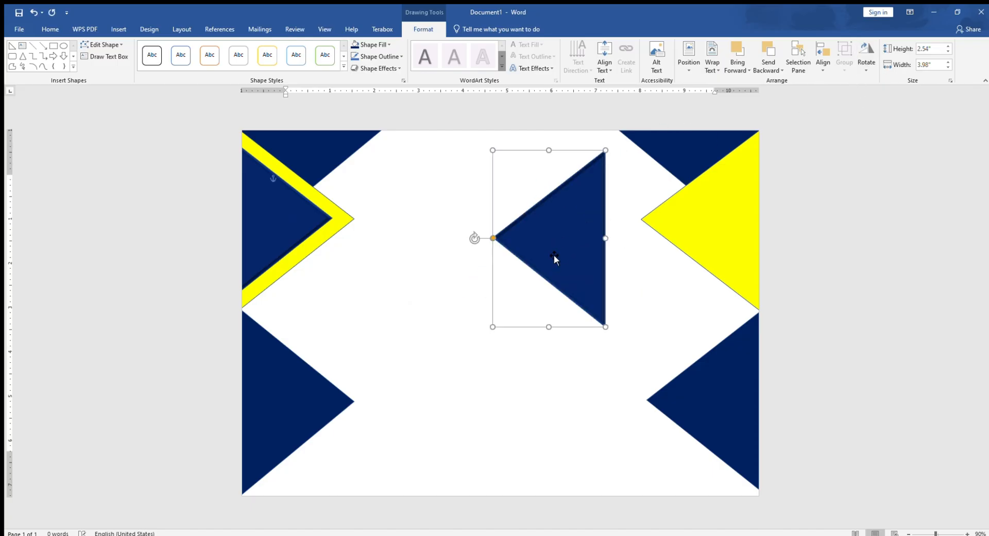
drag(610, 254, 753, 236)
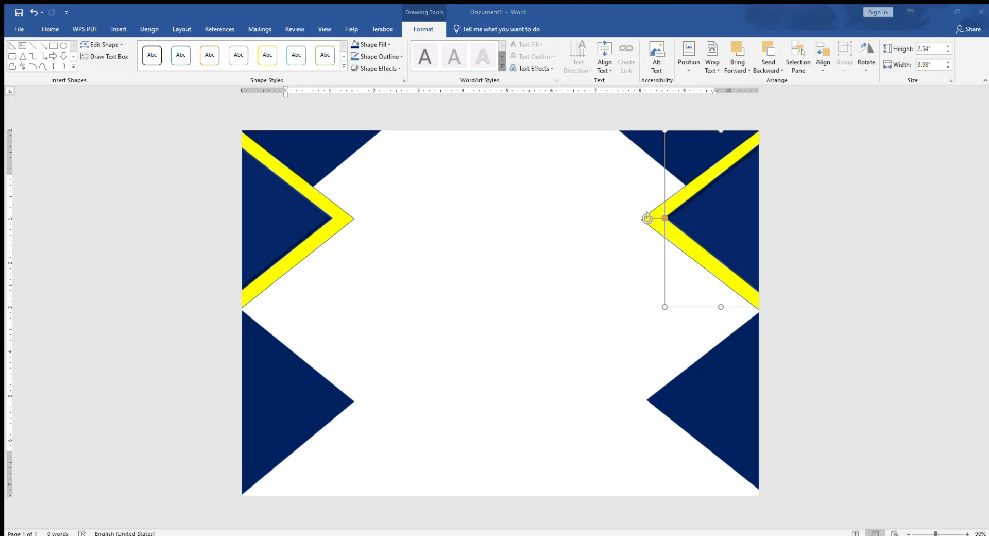
Stretch both top corner triangles toward the page centre, the left one to about 5.16"
click(339, 161)
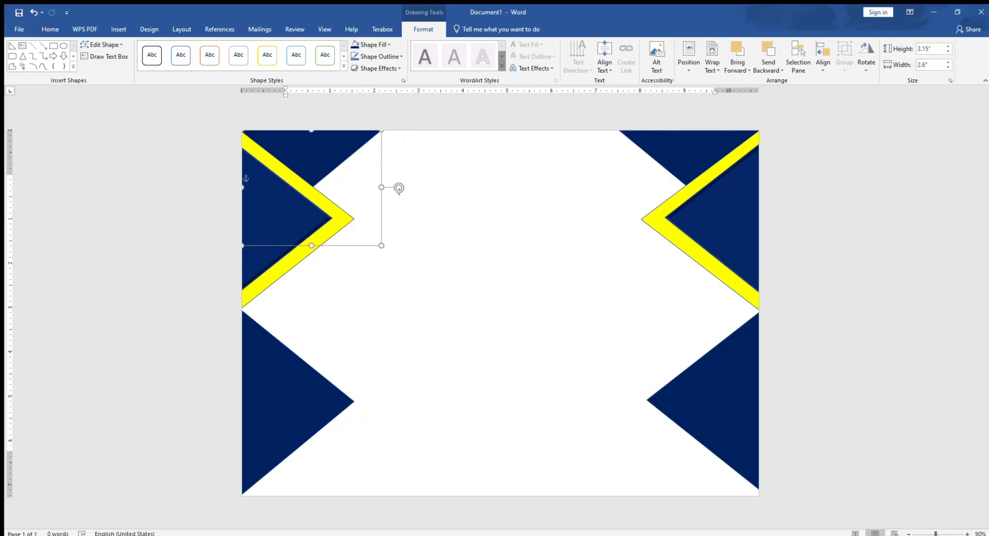
drag(382, 188, 471, 187)
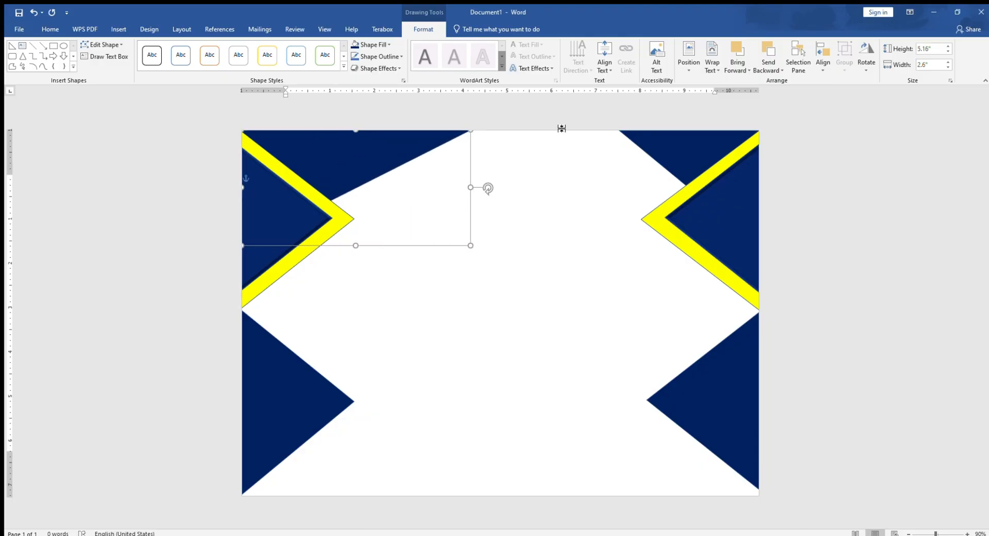
click(648, 154)
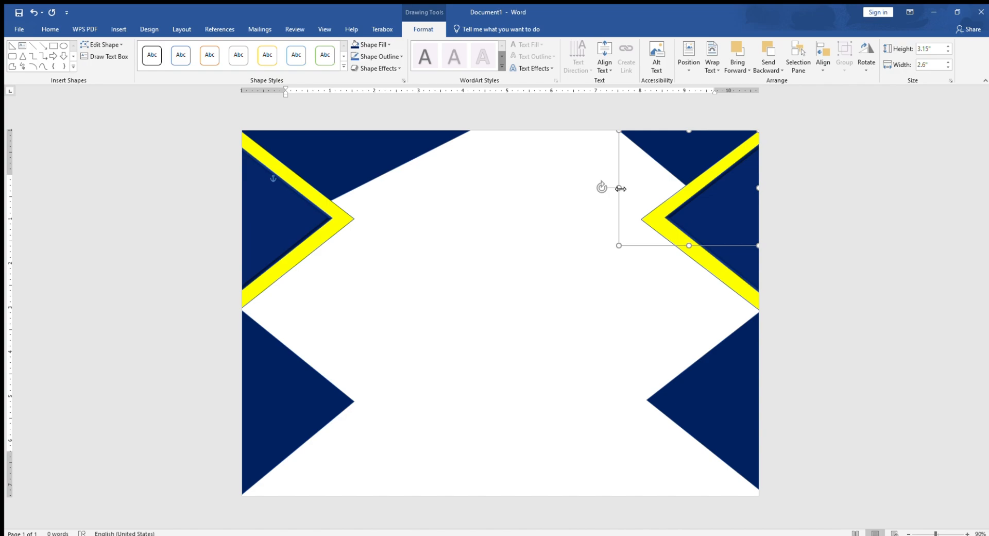
drag(621, 189, 563, 189)
click(517, 246)
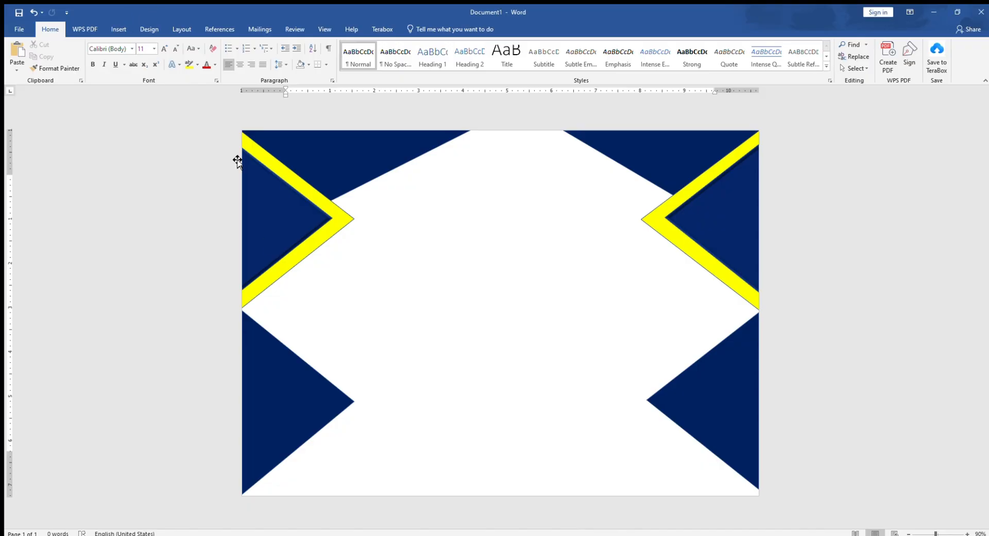
Copy the yellow left-edge triangle, shrink the copy to about 1.14" by 1.47" and place it between the two left-edge triangles
click(316, 229)
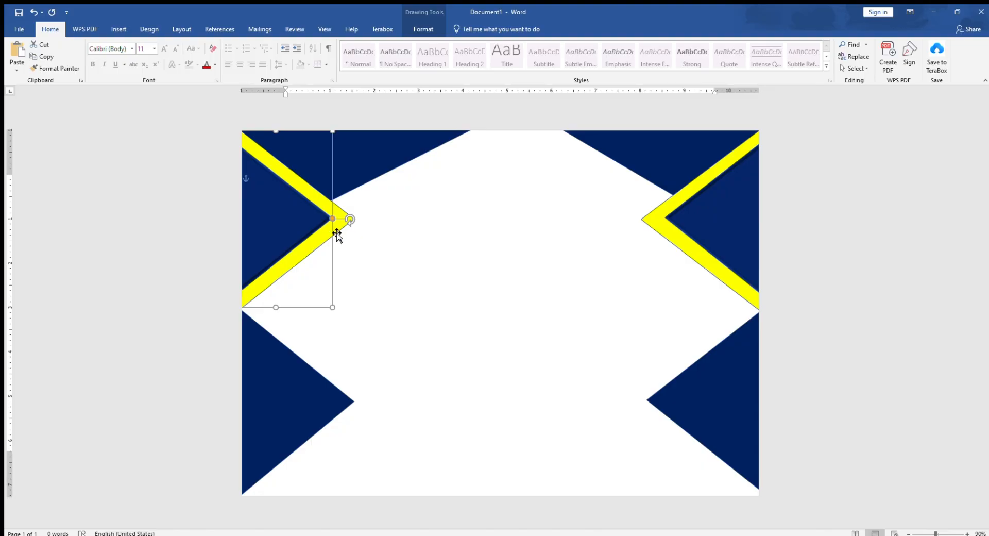
click(334, 231)
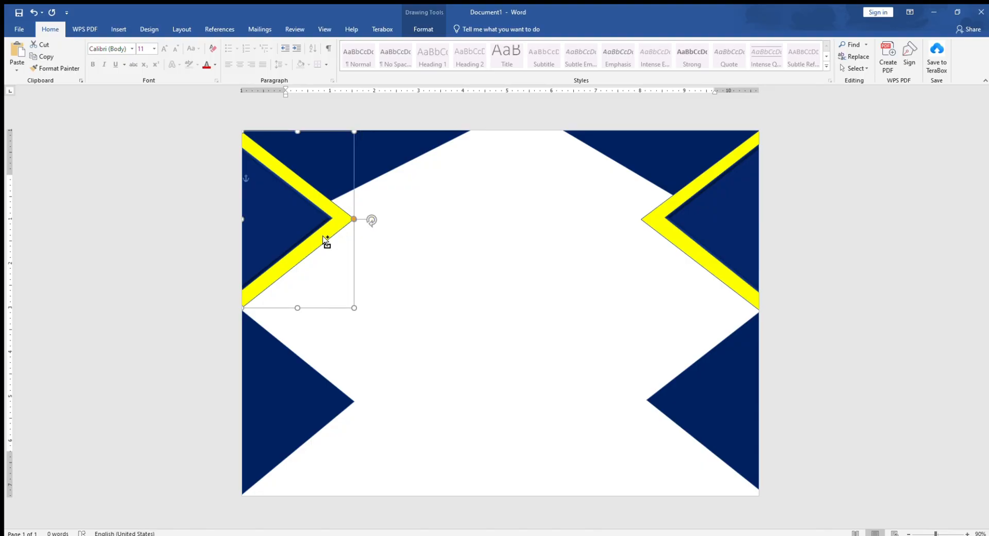
drag(325, 238, 441, 315)
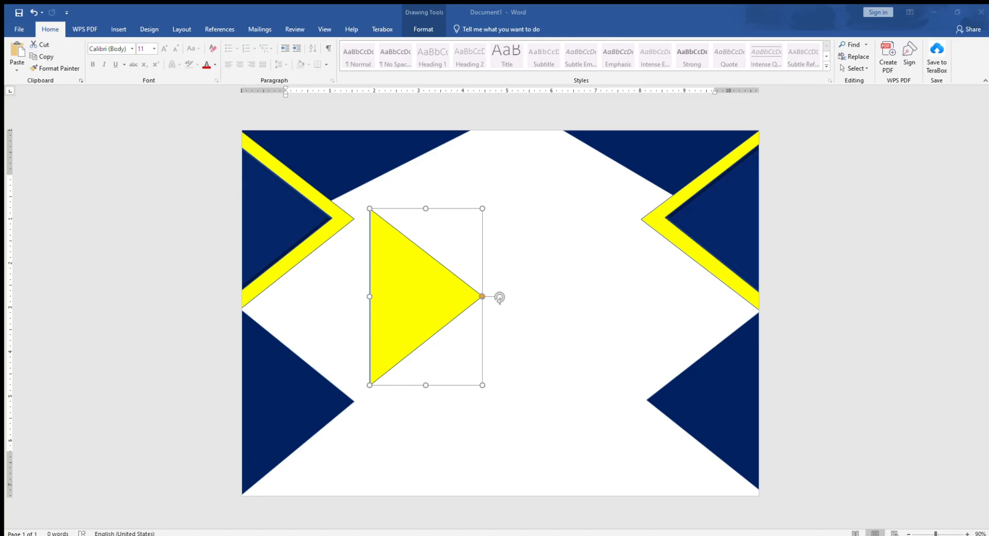
click(471, 529)
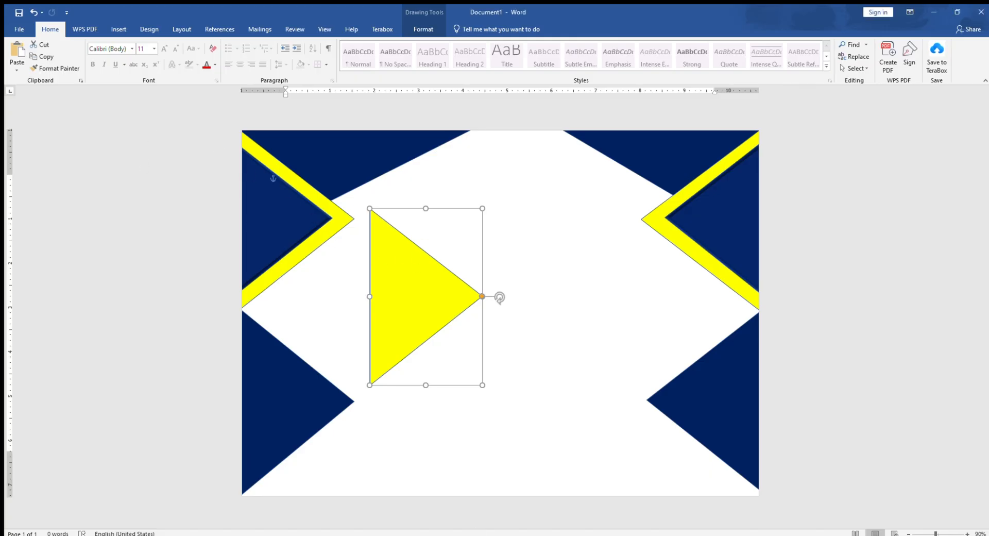
drag(481, 208, 317, 303)
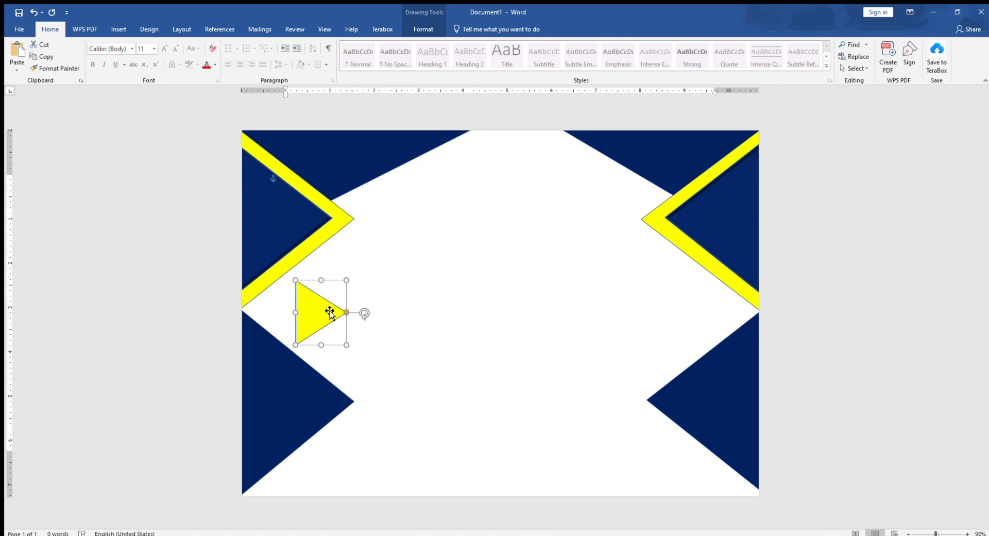
Duplicate the small yellow triangle with a slight offset and fill the copy with dark blue
mouse_move(334, 314)
mouse_down()
mouse_move(320, 202)
mouse_move(328, 307)
mouse_up()
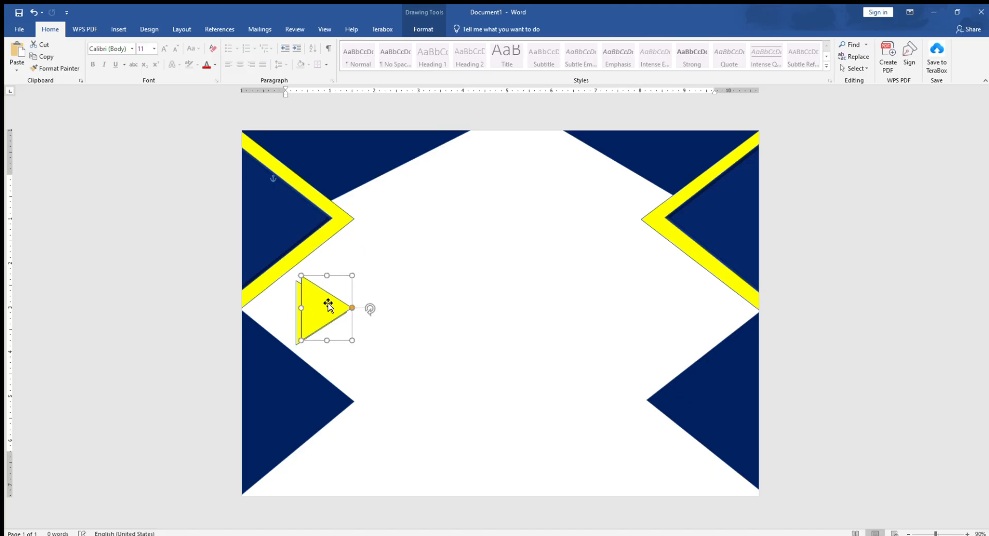
click(413, 31)
click(368, 44)
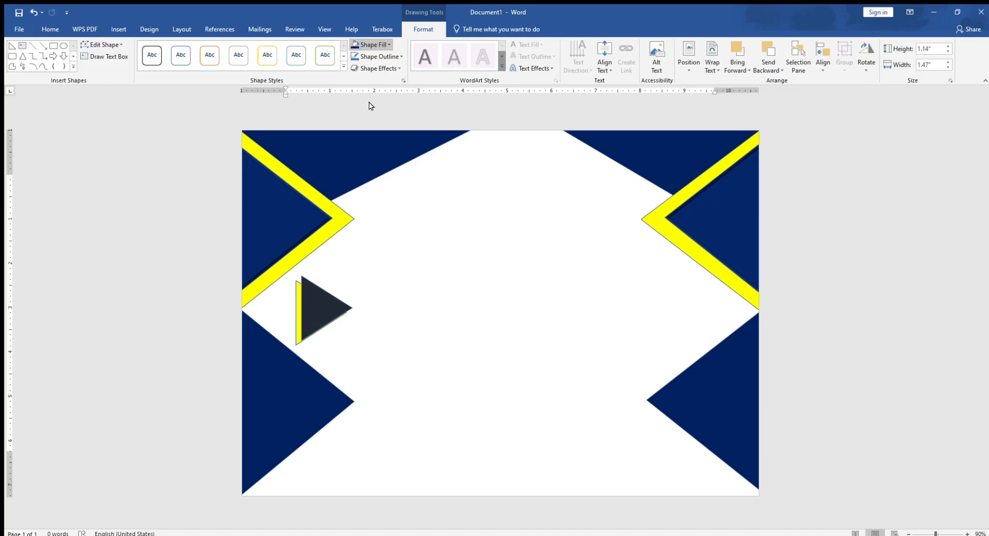
click(420, 130)
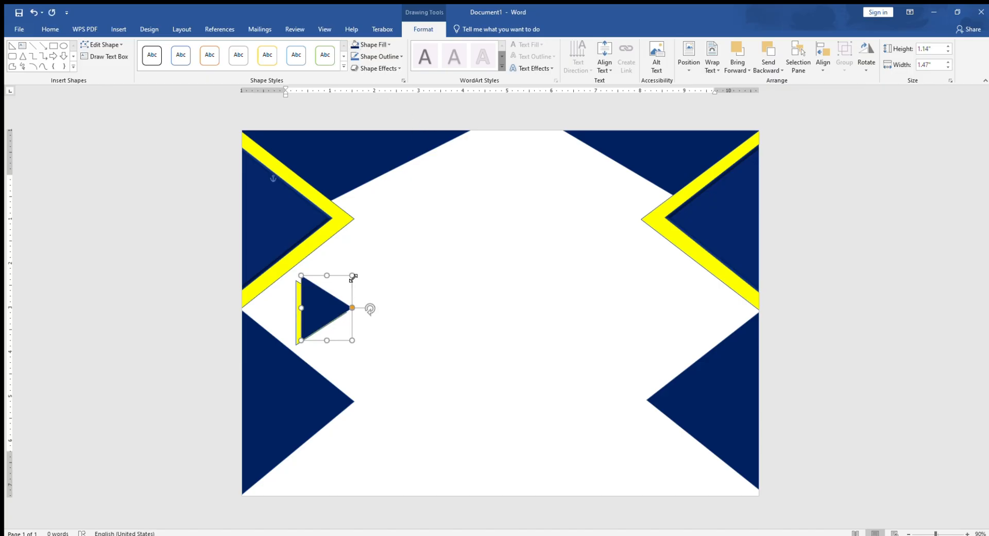
Shrink the small dark blue triangle and centre it inside the small yellow one
drag(351, 281, 335, 308)
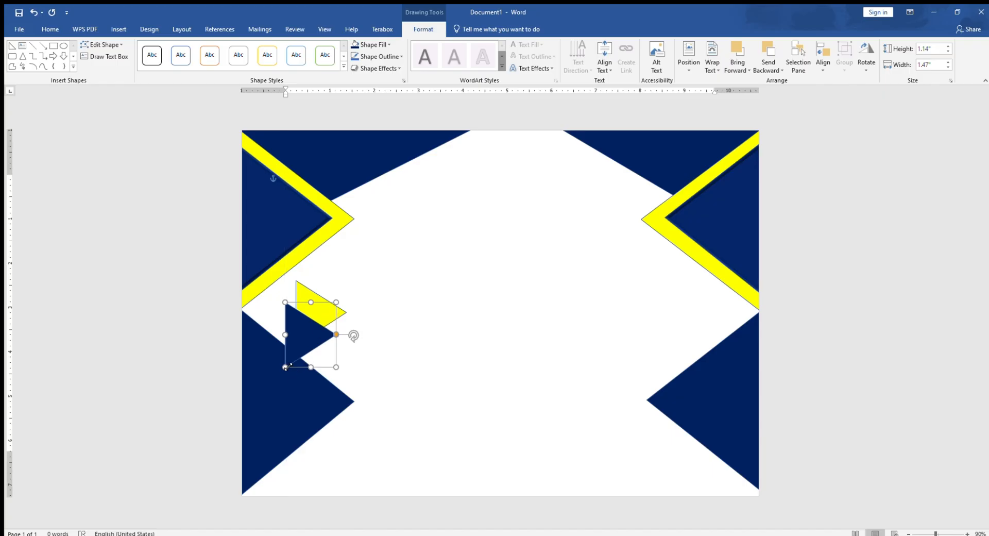
drag(285, 366, 314, 317)
key(Escape)
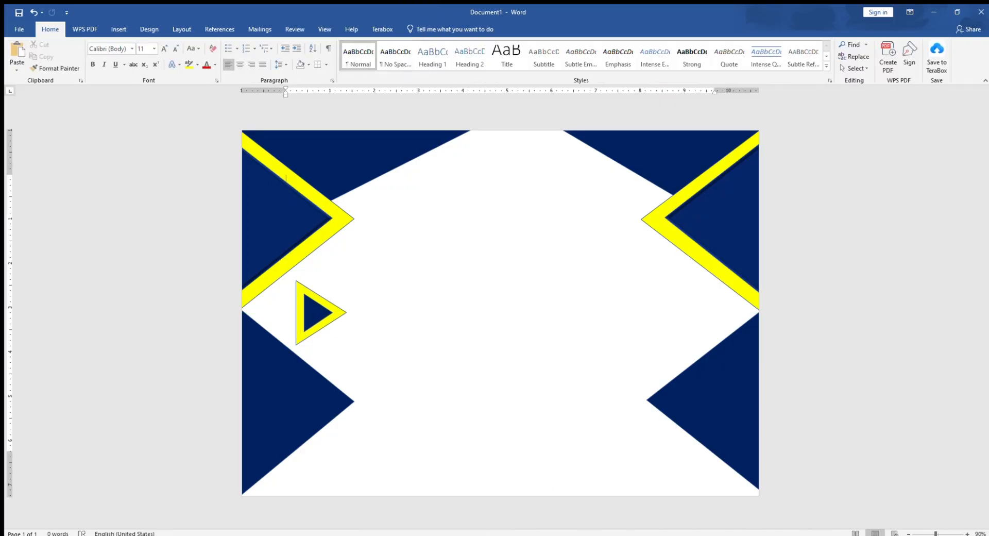
key(super+shift+s)
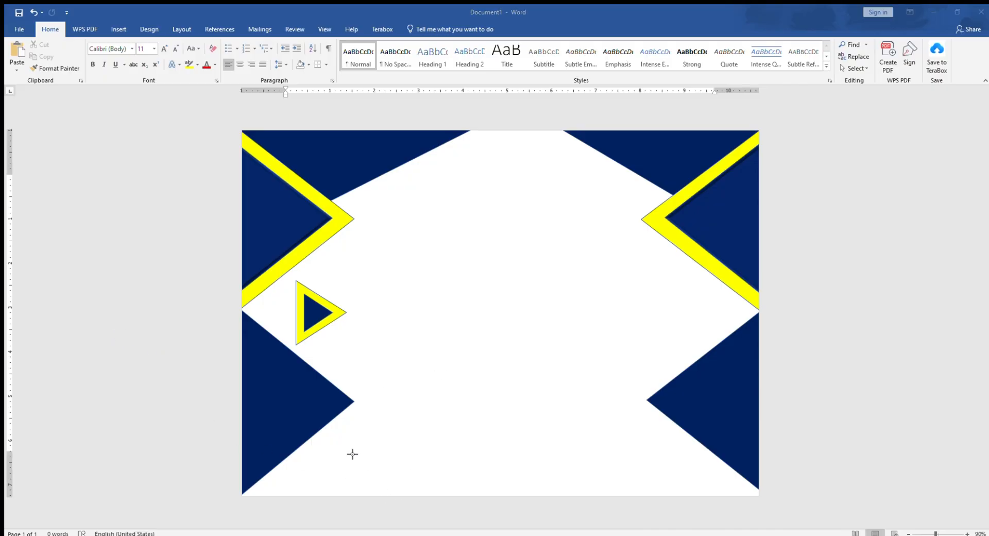
key(Escape)
Copy the small yellow and dark blue triangle pair across to the gap between the right-edge triangles and flip the copies horizontally
click(308, 299)
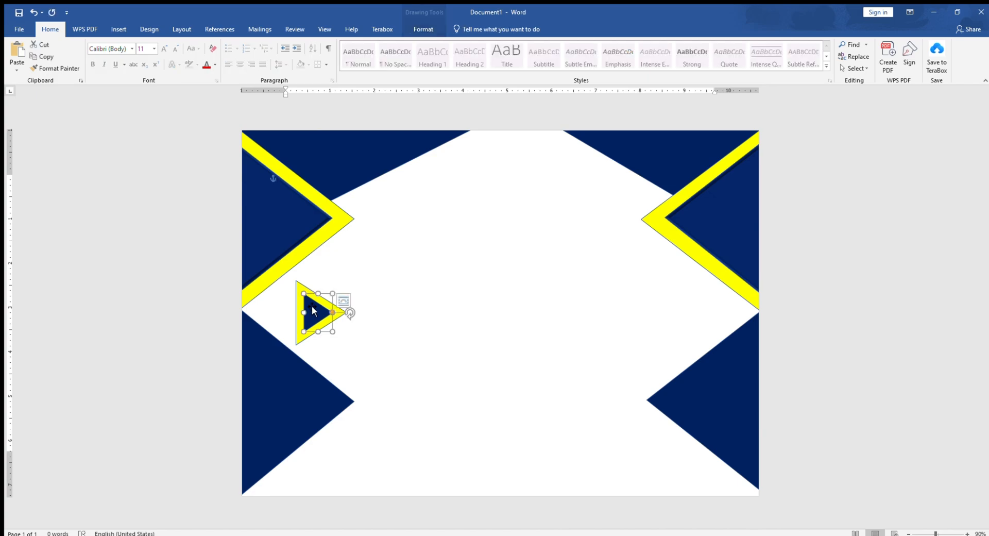
click(323, 318)
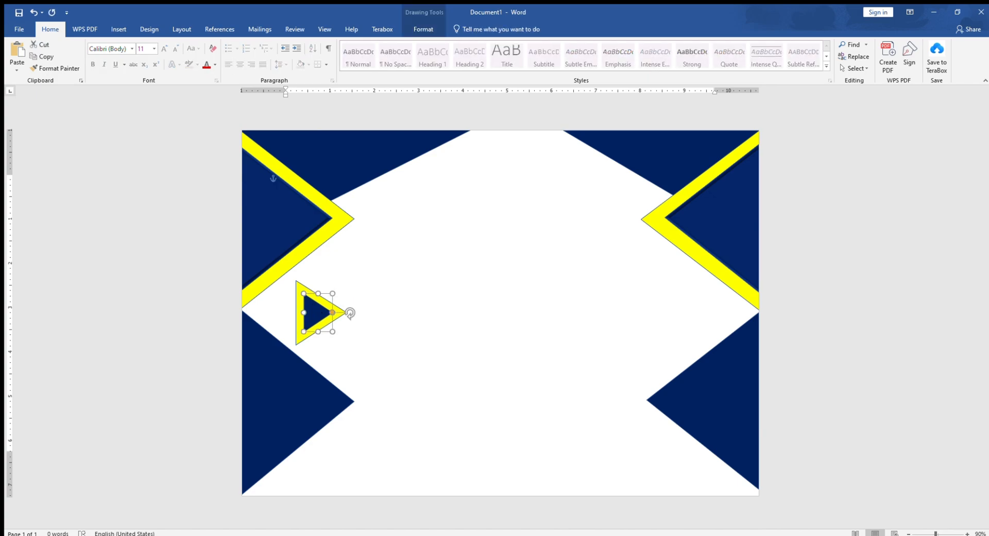
shift+click(301, 337)
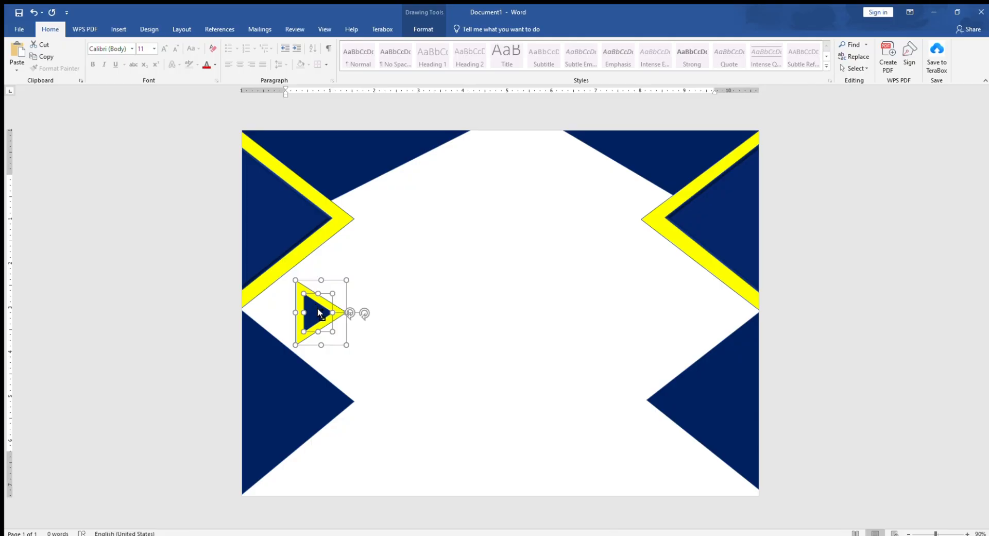
drag(318, 309, 689, 308)
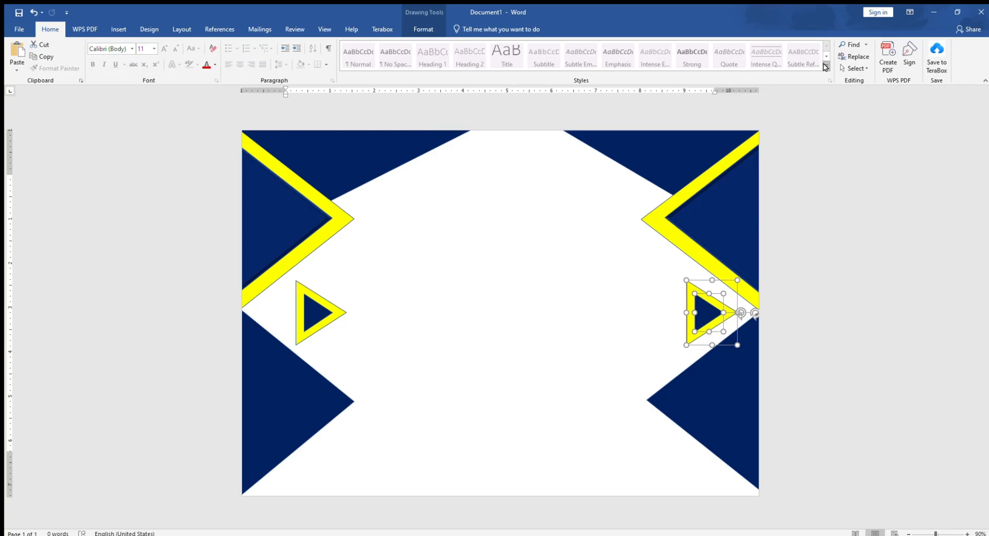
click(412, 30)
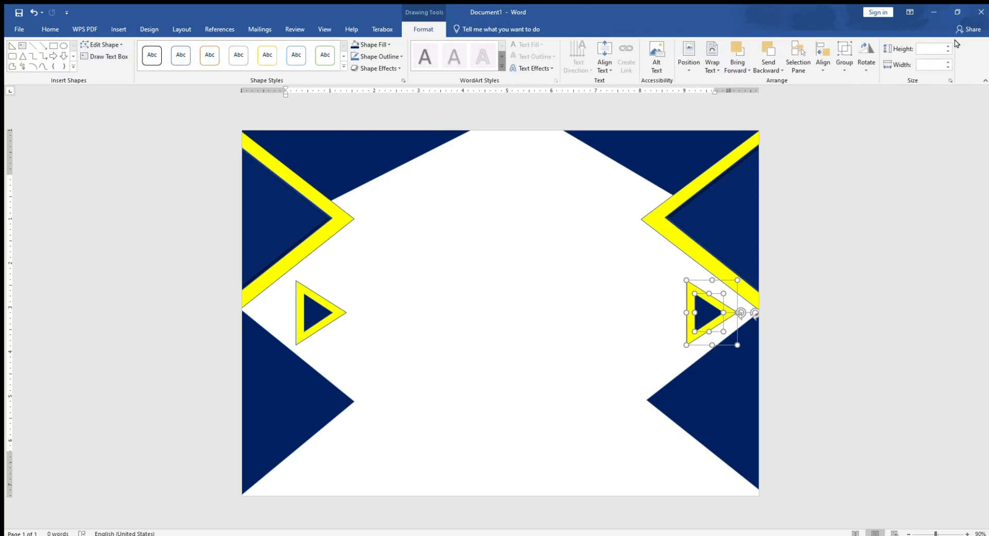
click(861, 49)
click(861, 119)
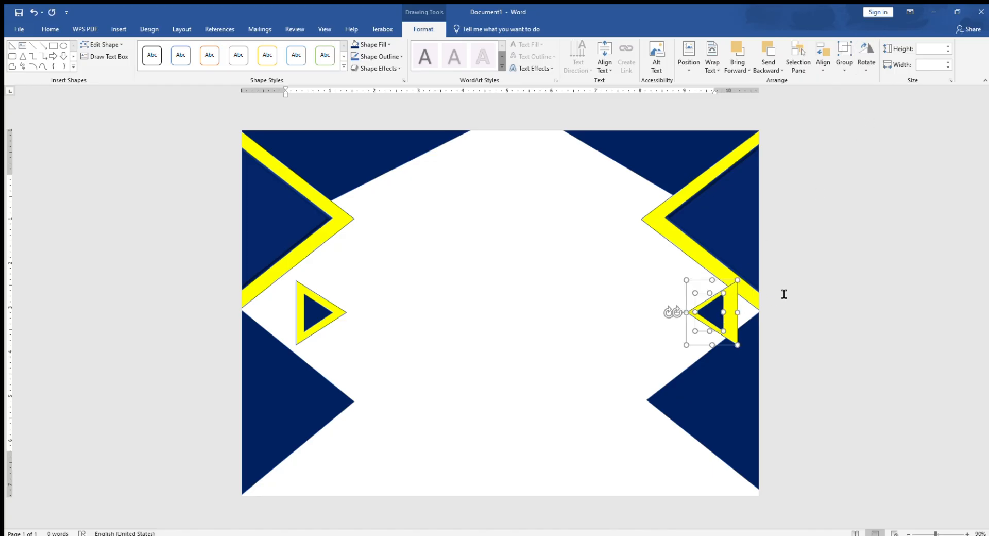
Move the flipped small yellow triangle slightly toward the page centre and centre the small dark blue triangle inside it
click(771, 309)
drag(728, 309, 710, 311)
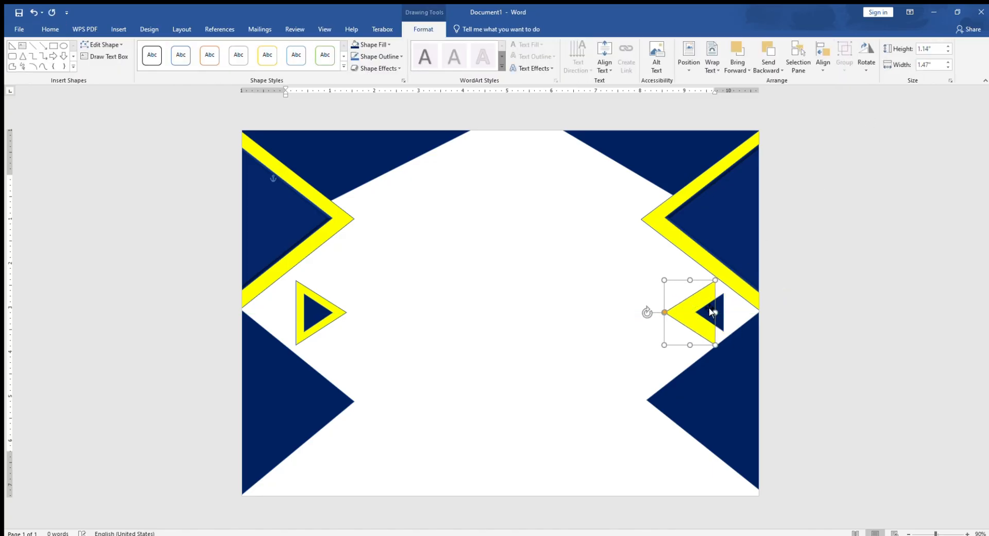
click(711, 312)
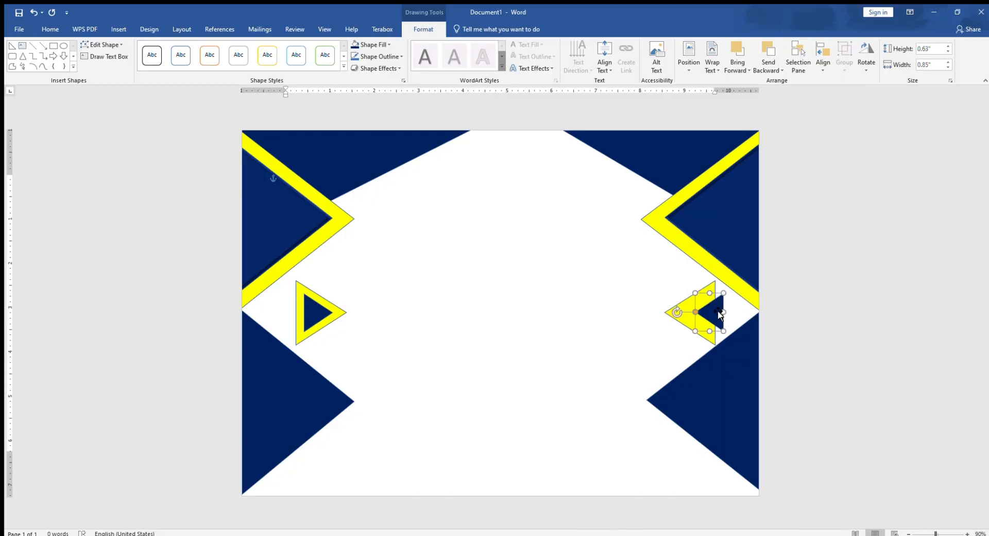
click(799, 297)
mouse_move(724, 309)
mouse_down()
mouse_move(694, 318)
mouse_move(702, 316)
mouse_up()
click(820, 246)
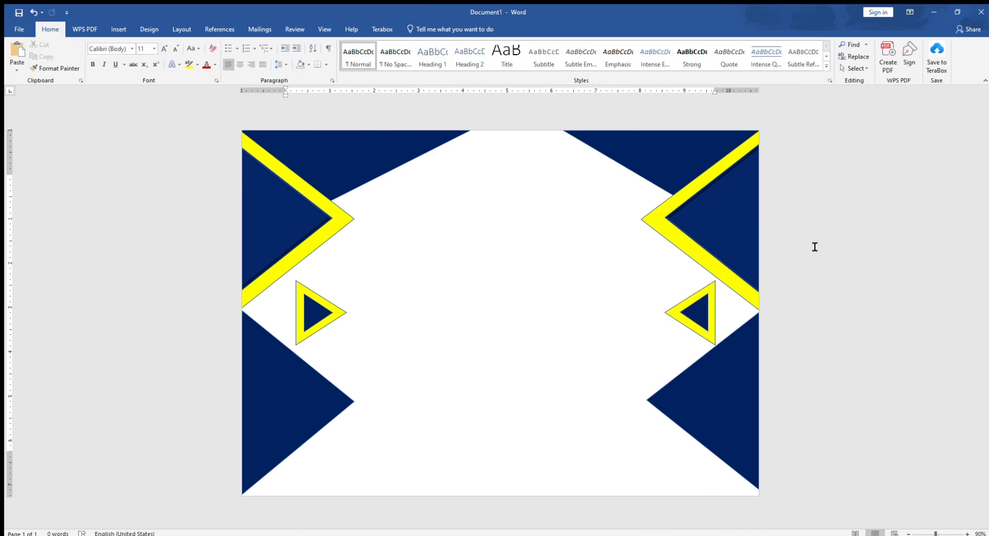
Move the lower right dark blue triangle down slightly so its lower corner meets the page's bottom right corner
click(742, 399)
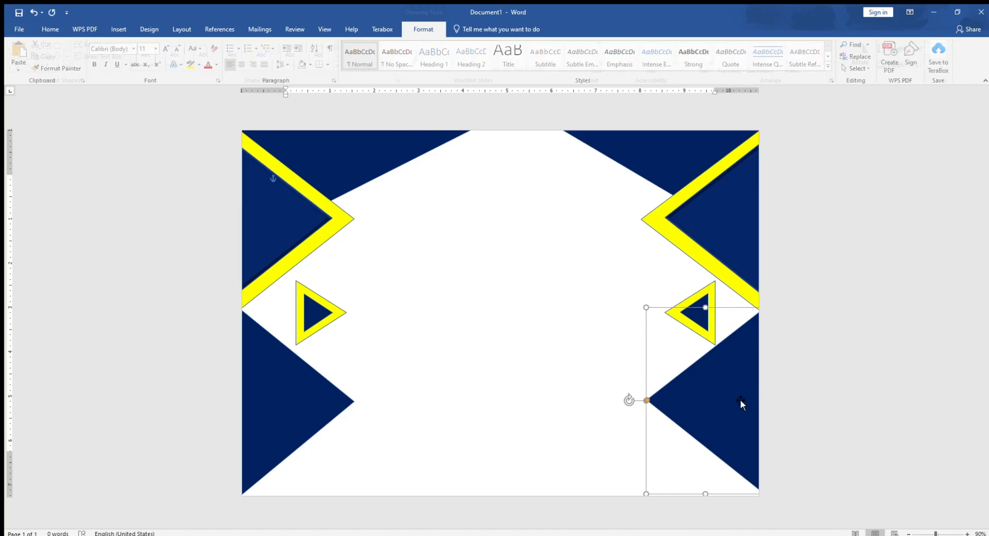
drag(746, 391, 746, 397)
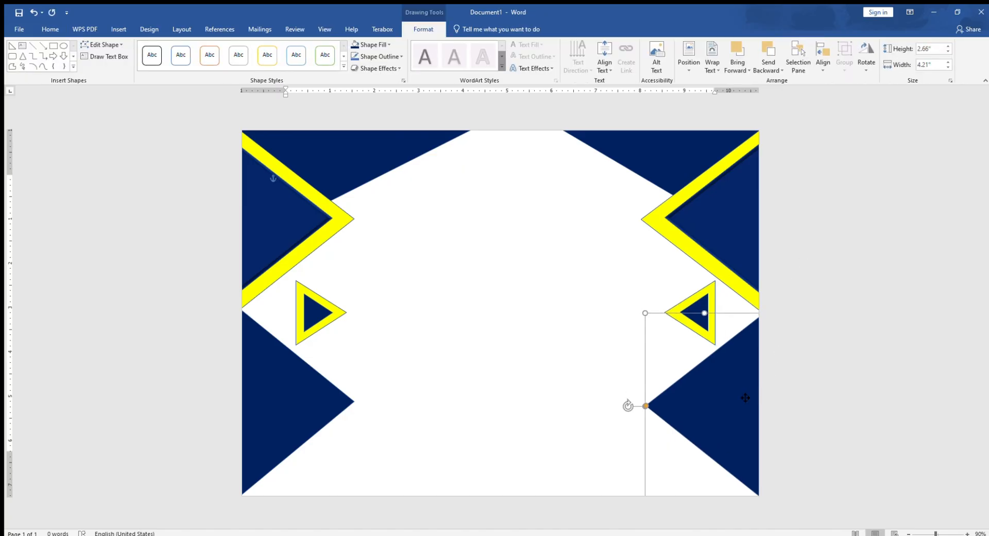
click(789, 305)
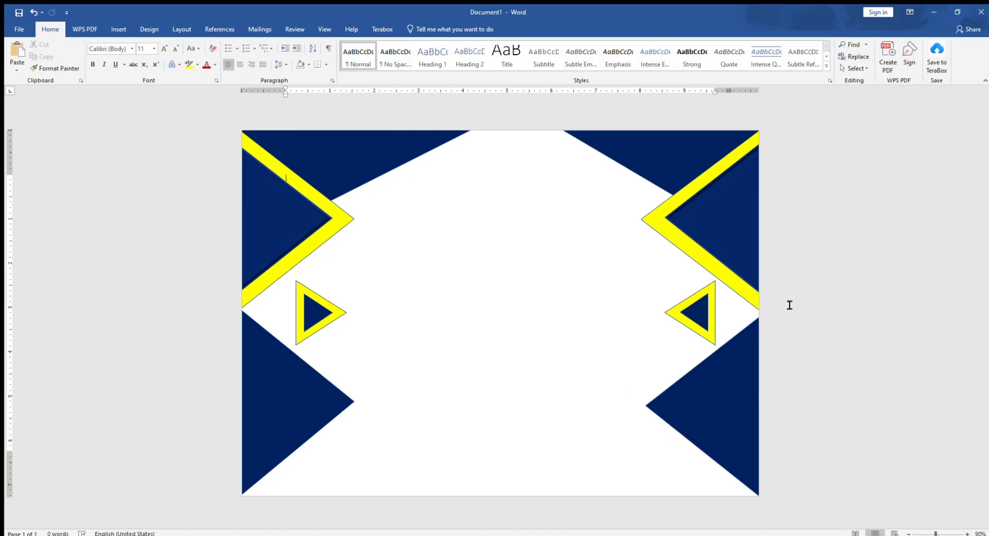
click(482, 535)
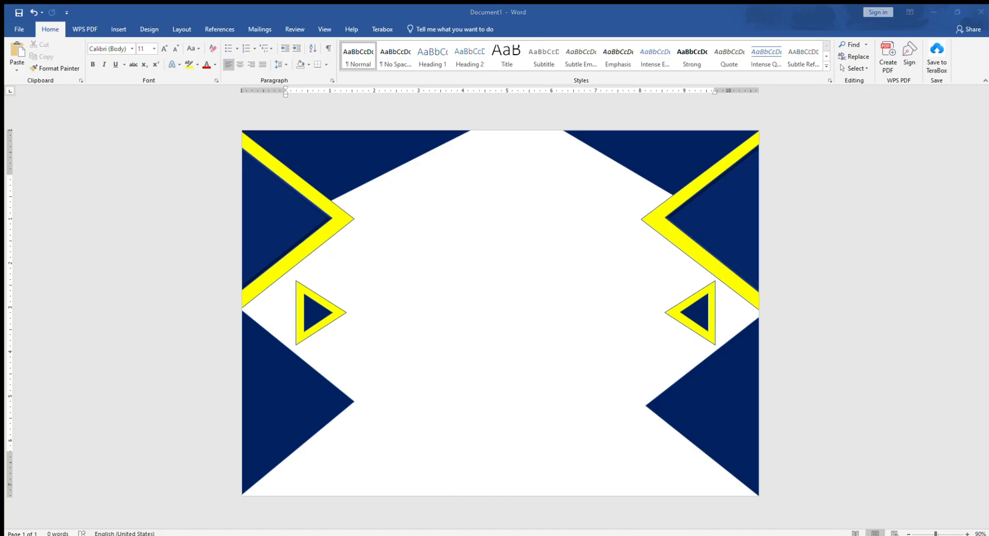
Narrow both dark blue top corner triangles slightly by pulling their inner sides back toward the page's side edges
click(636, 144)
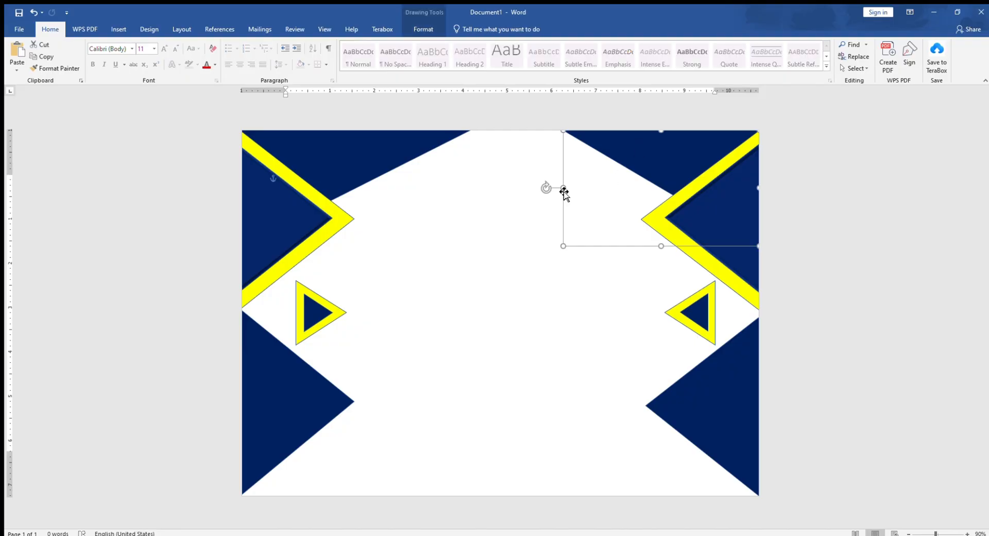
drag(563, 187, 578, 187)
key(Escape)
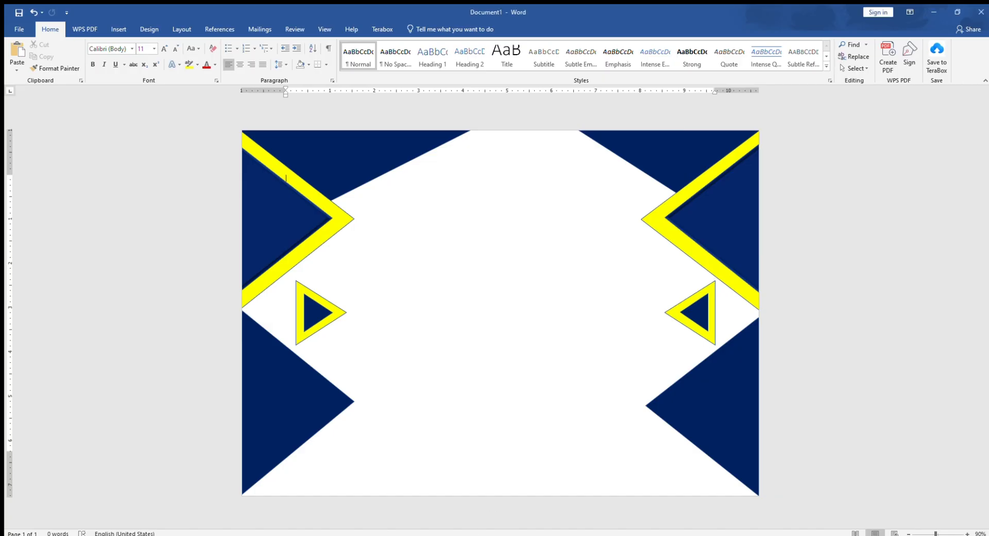
click(437, 133)
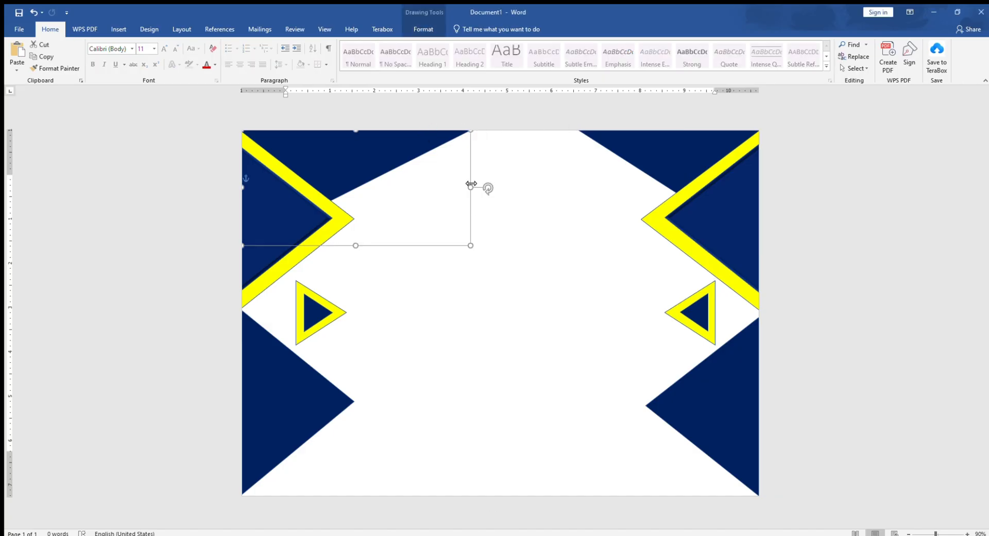
drag(469, 187, 435, 188)
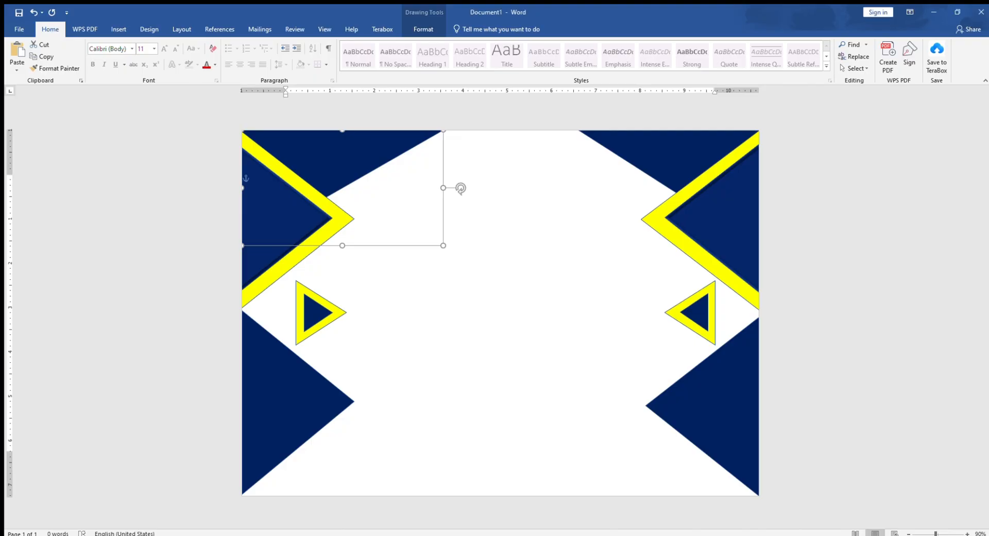
Shift the dark blue triangles inside both large yellow ones outward toward the page edges to widen the yellow bands
drag(711, 199, 737, 216)
double_click(304, 221)
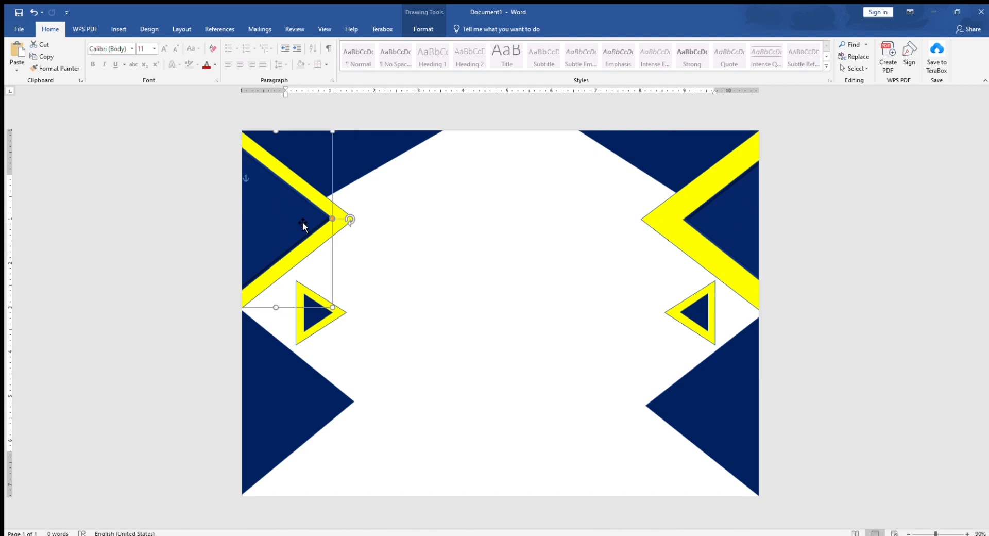
drag(281, 222, 265, 230)
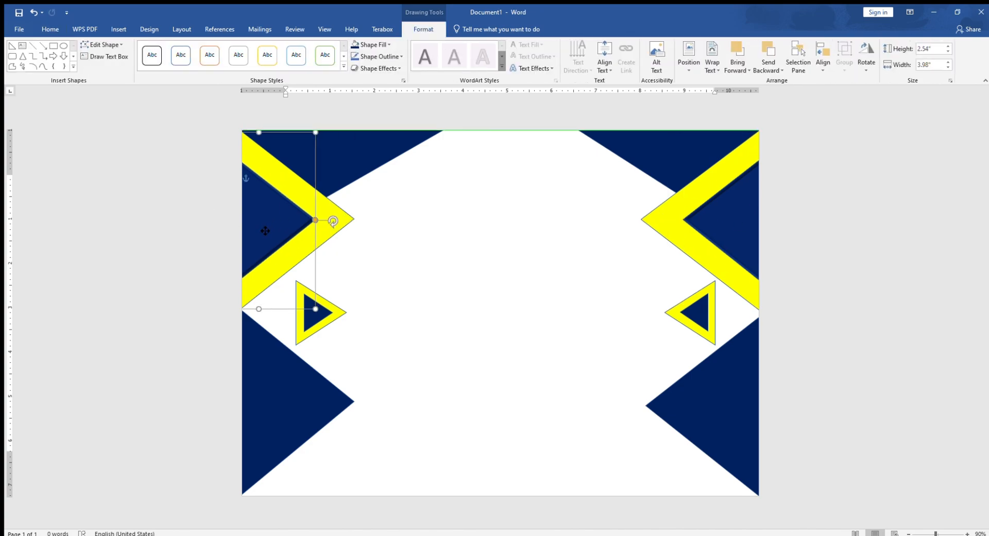
click(286, 177)
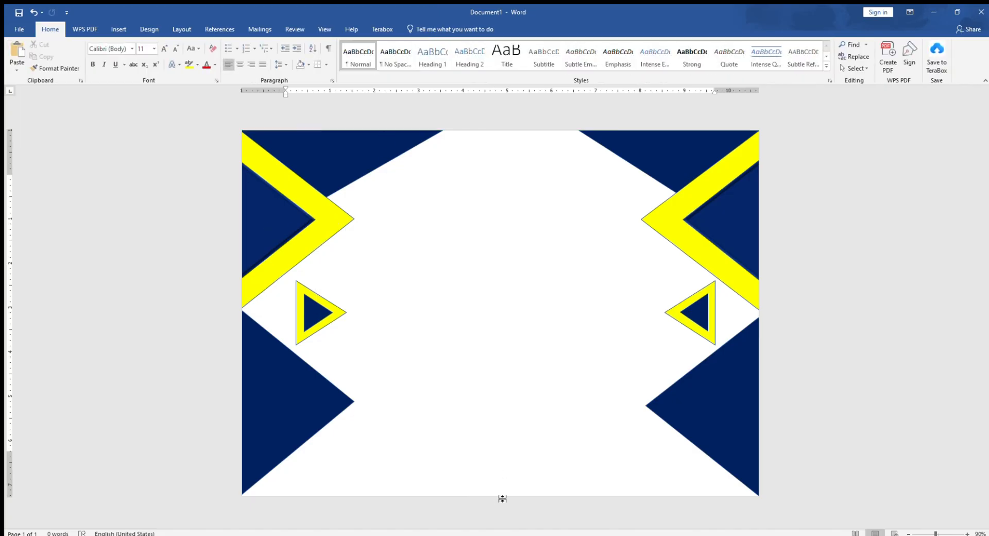
click(473, 535)
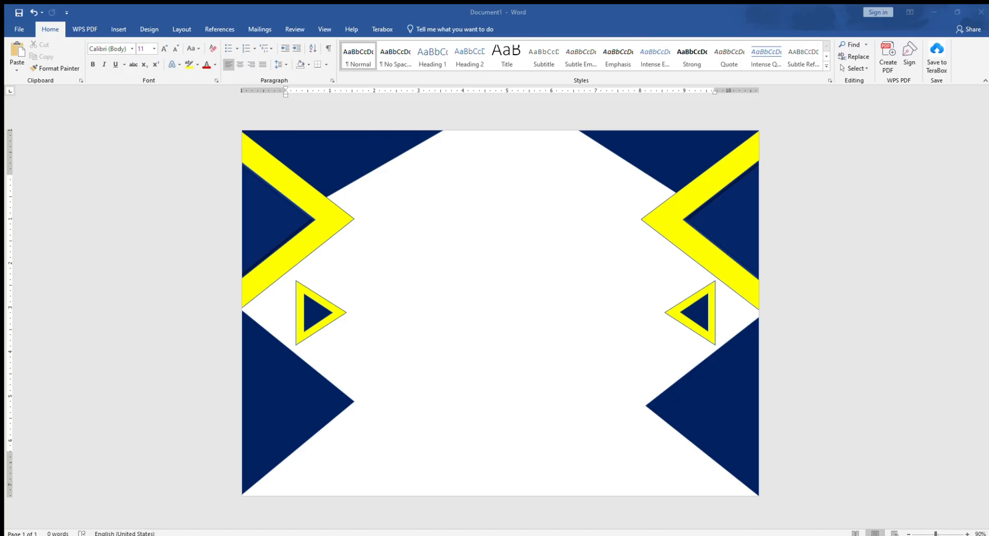
click(473, 535)
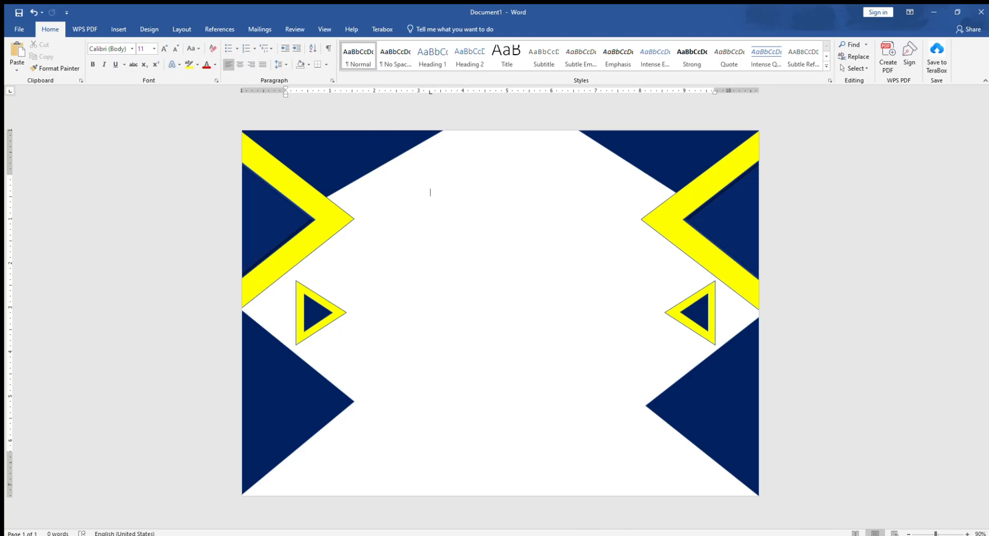
Enter the heading "CERTIFICATE" between the top corner triangles and centre it horizontally on the page
text(CERTIFICATE)
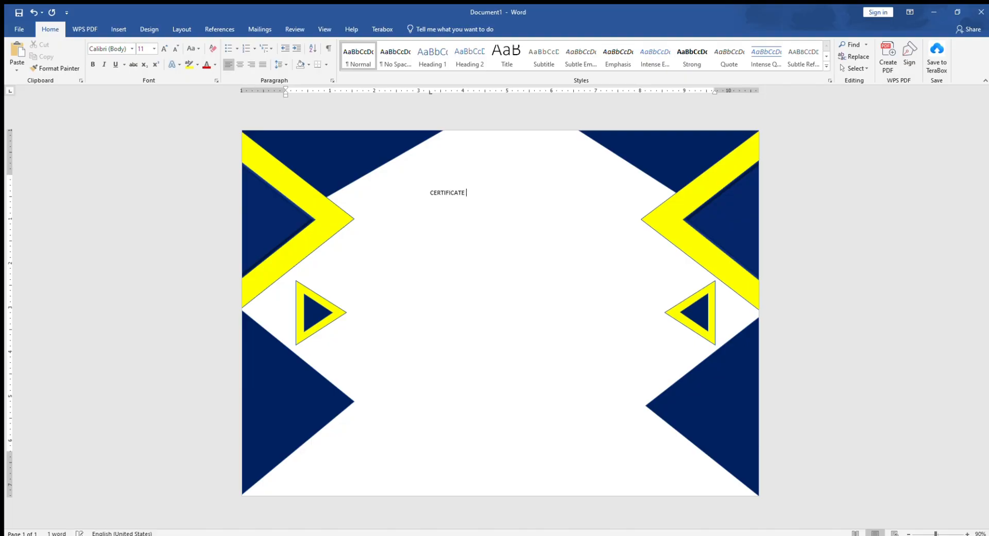
double_click(447, 193)
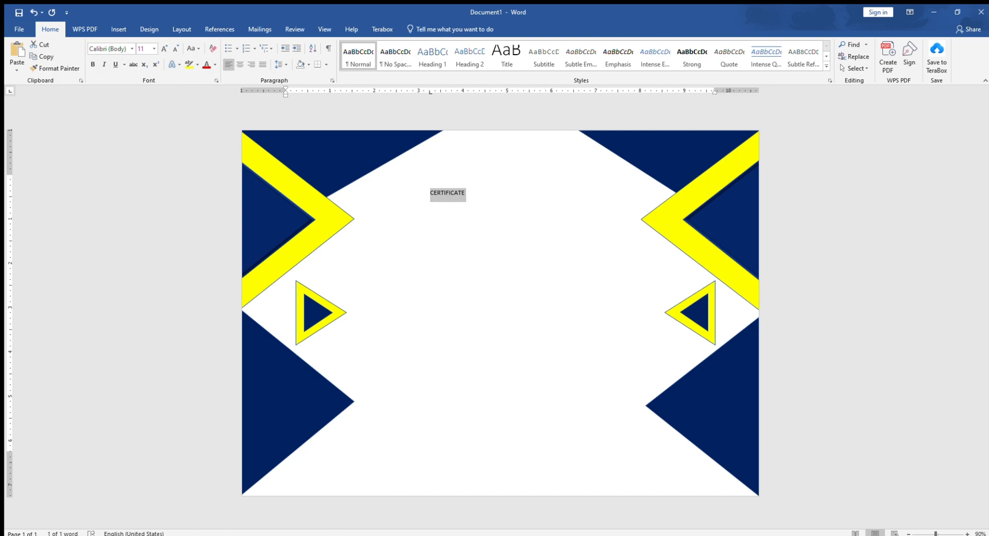
click(475, 191)
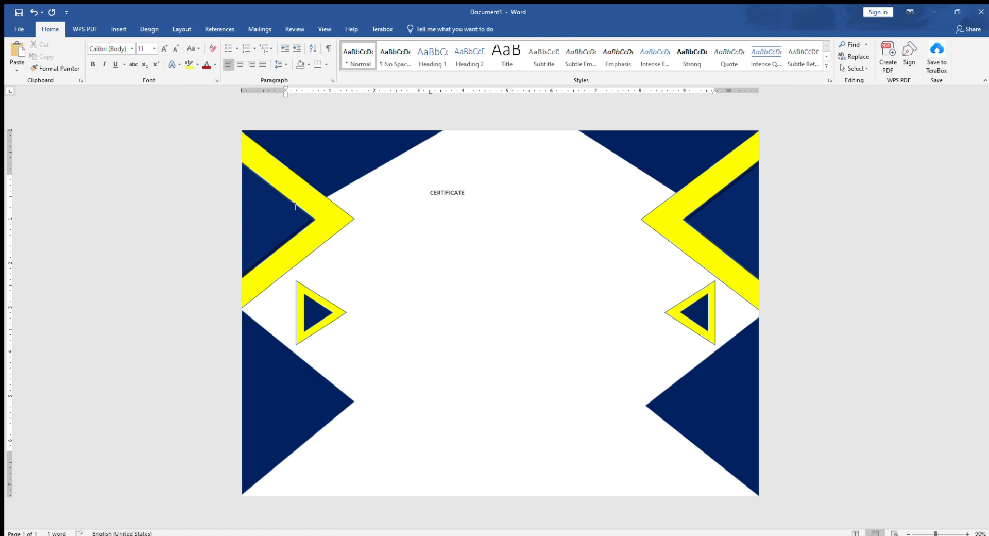
key(BackSpace)
key(BackSpace)
key(ctrl+e)
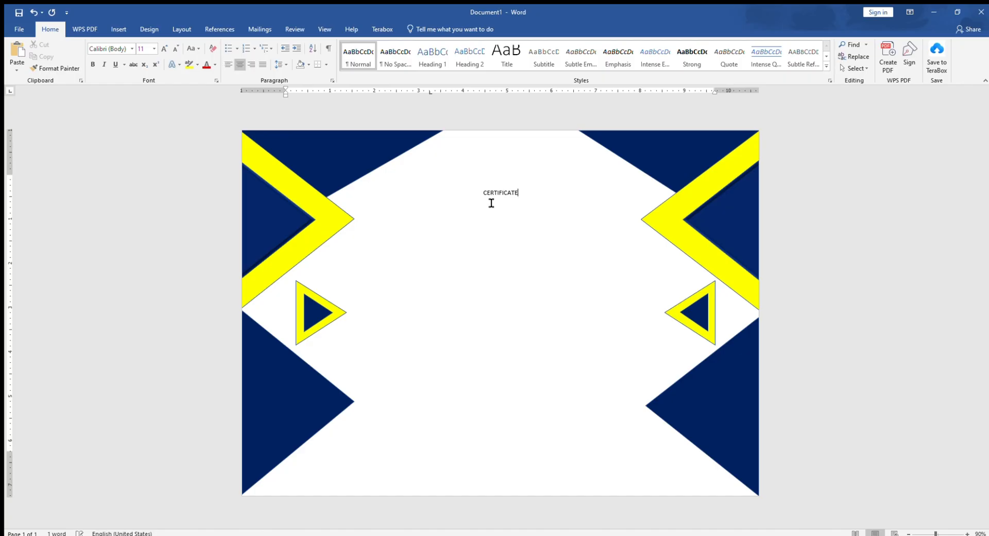
Below the heading, add "of the Appreciation", a blank line, "Proudly Presented to" and the recipient's full name on separate lines
key(Return)
text(of the Appr)
text(eciation)
text(Produ)
key(BackSpace)
key(BackSpace)
text(udly Prese)
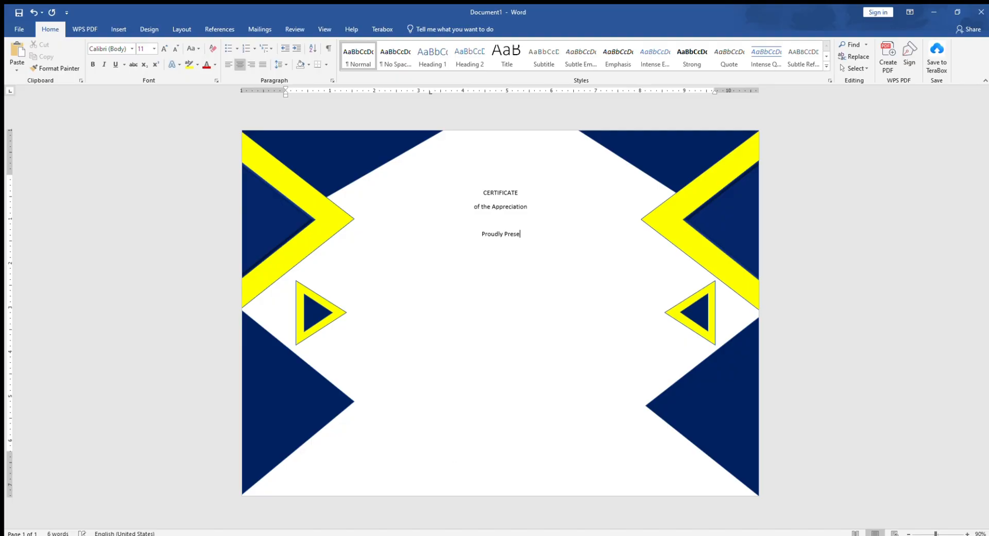
text(nted to )
text(This )
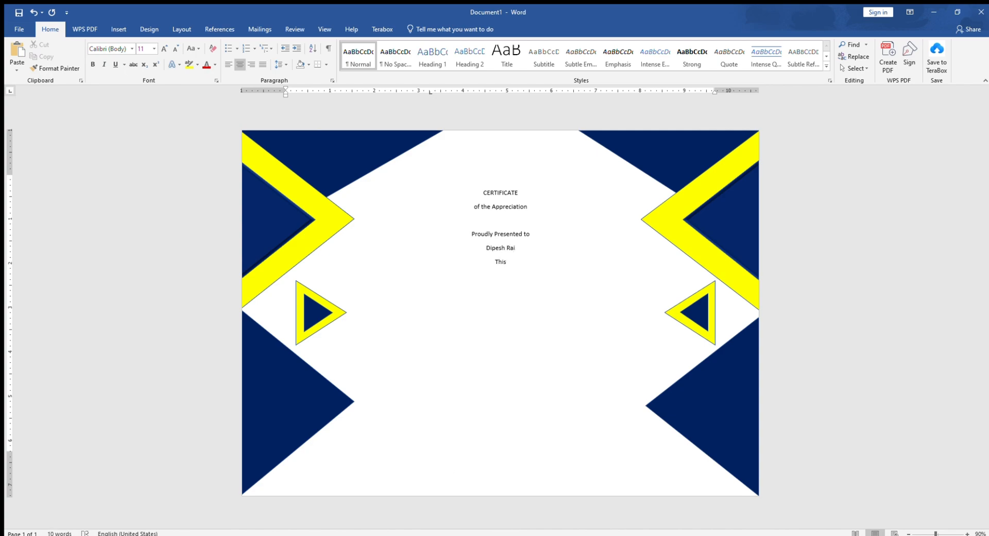
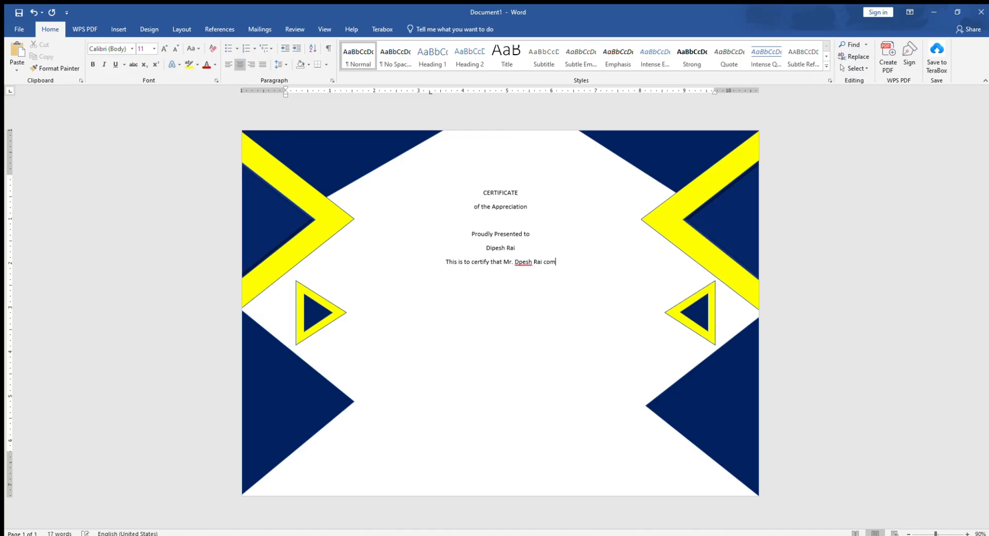
text(pleted the course of)
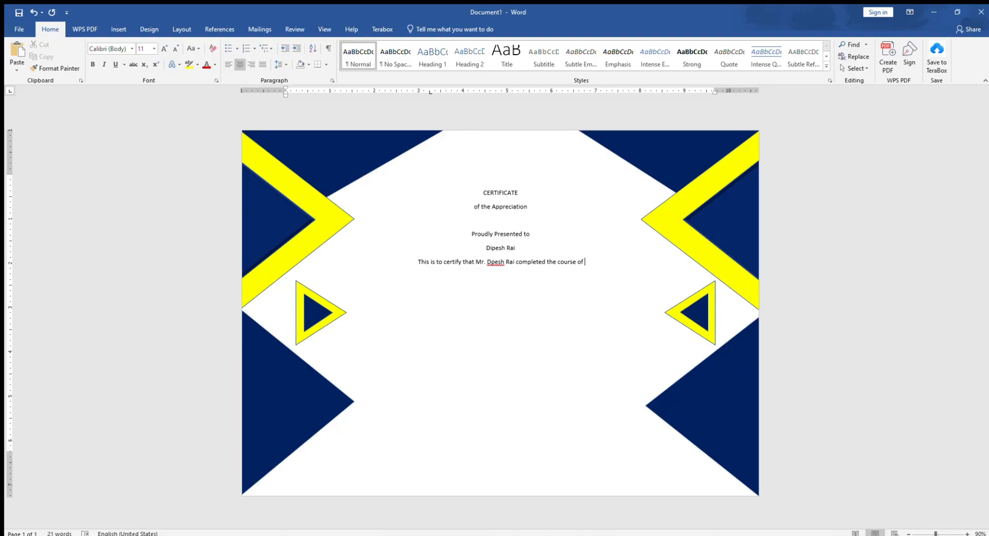
text( certiica)
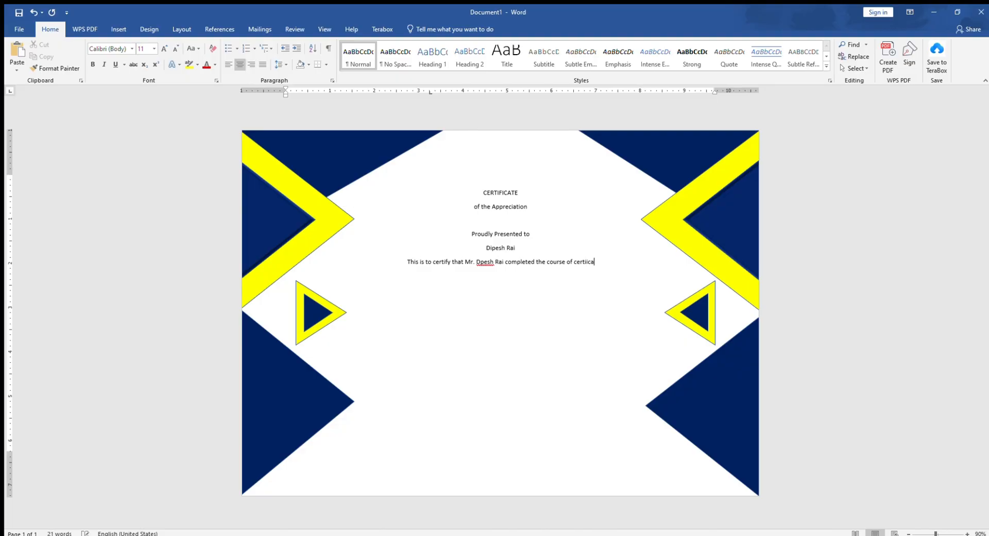
key(BackSpace)
key(BackSpace)
key(BackSpace)
text(ficate desing in M)
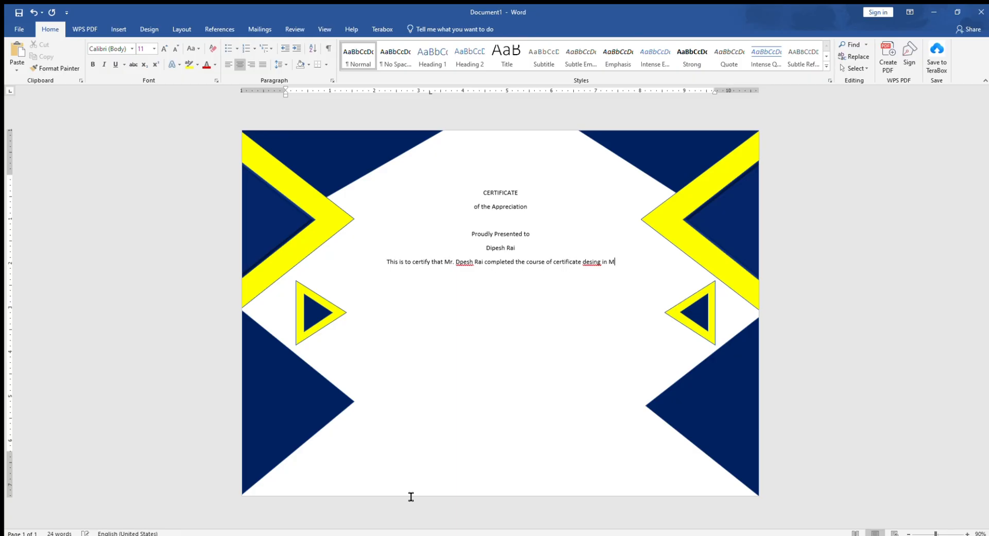
text(S Word .)
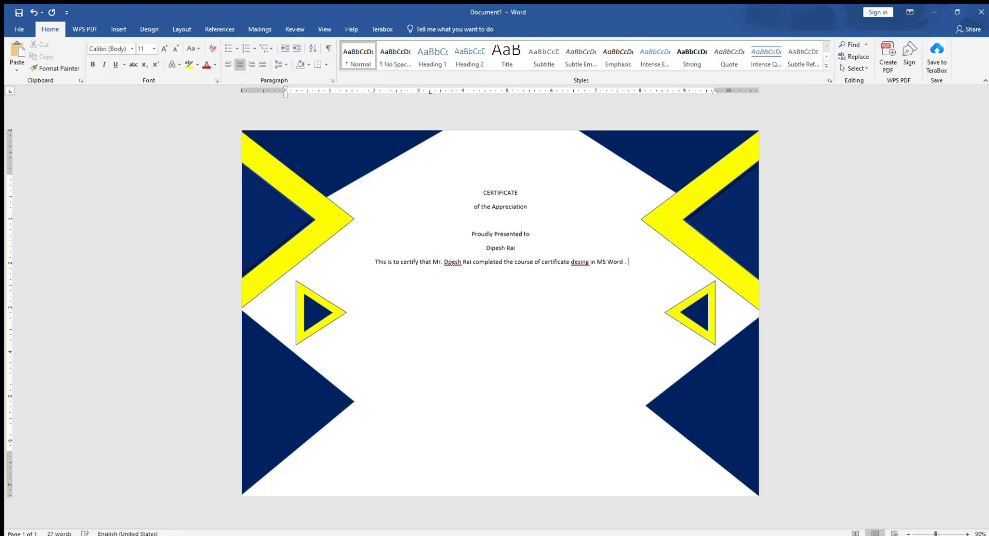
Add "This is to certify that Mr. [recipient's name] completed the course of certificate desing in MS Word ." under the name, with blank space below
key(Return)
key(Return)
Increase the font size of all the certificate text, from "CERTIFICATE" down to the certification sentence, to 16
drag(502, 283, 479, 194)
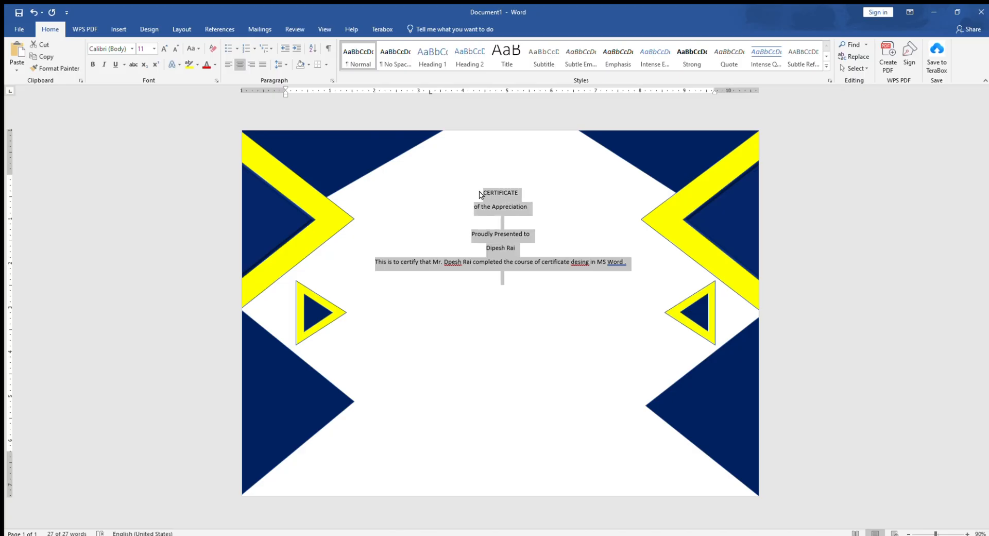
key(ctrl+shift+period)
key(ctrl+shift+period)
key(ctrl+shift+period)
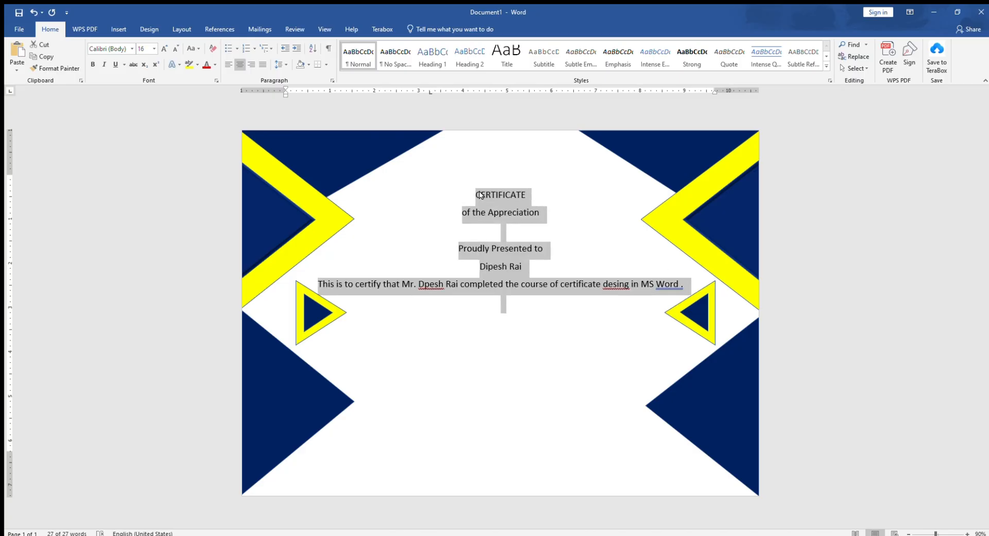
click(537, 271)
Enlarge the "CERTIFICATE" heading to font size 48
drag(527, 195, 471, 199)
key(ctrl+shift+period)
key(ctrl+shift+period)
key(ctrl+shift+period)
key(ctrl+shift+period)
key(ctrl+shift+period)
key(ctrl+shift+period)
key(ctrl+shift+period)
key(ctrl+shift+period)
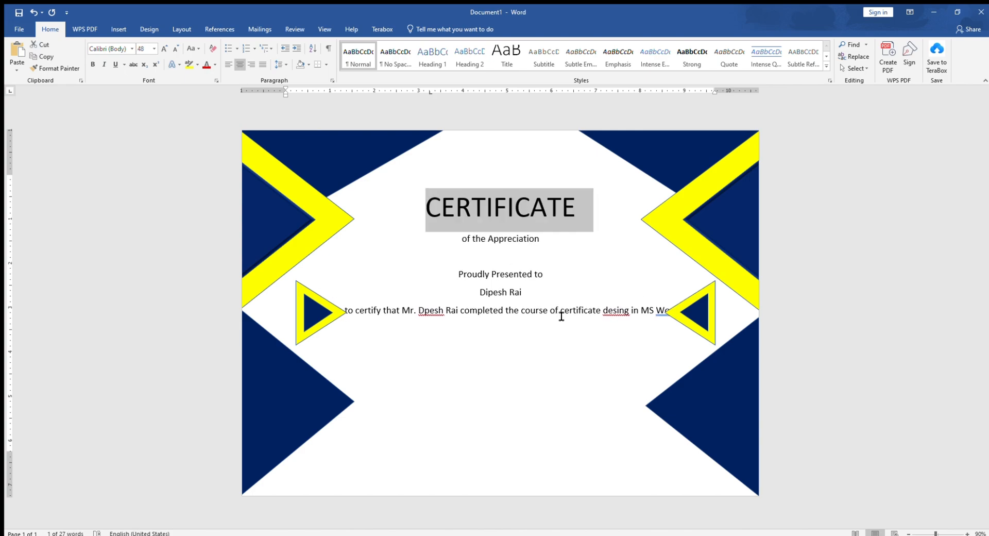
Break the certification sentence after "certificate" so it fits on two lines between the small triangles
click(539, 315)
click(597, 313)
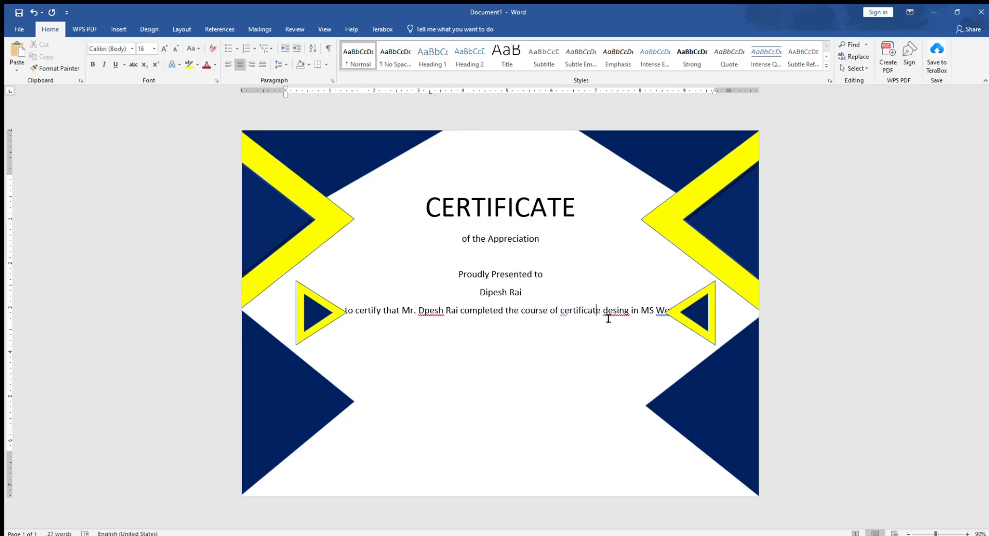
key(Return)
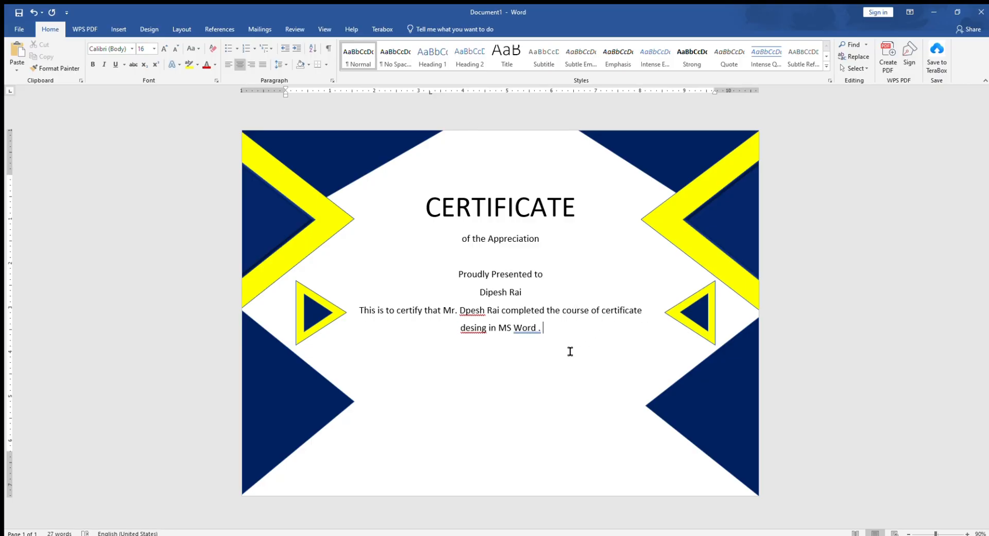
Correct "desing" to "design" and fix the misspelled recipient's first name in the certification sentence
click(487, 329)
key(BackSpace)
key(BackSpace)
text(gn)
click(544, 336)
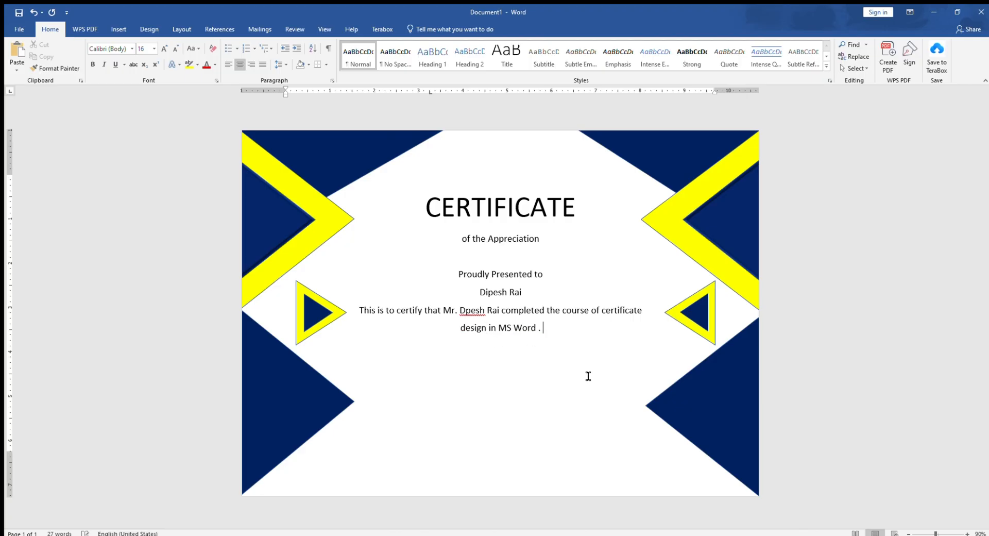
click(466, 310)
text(i)
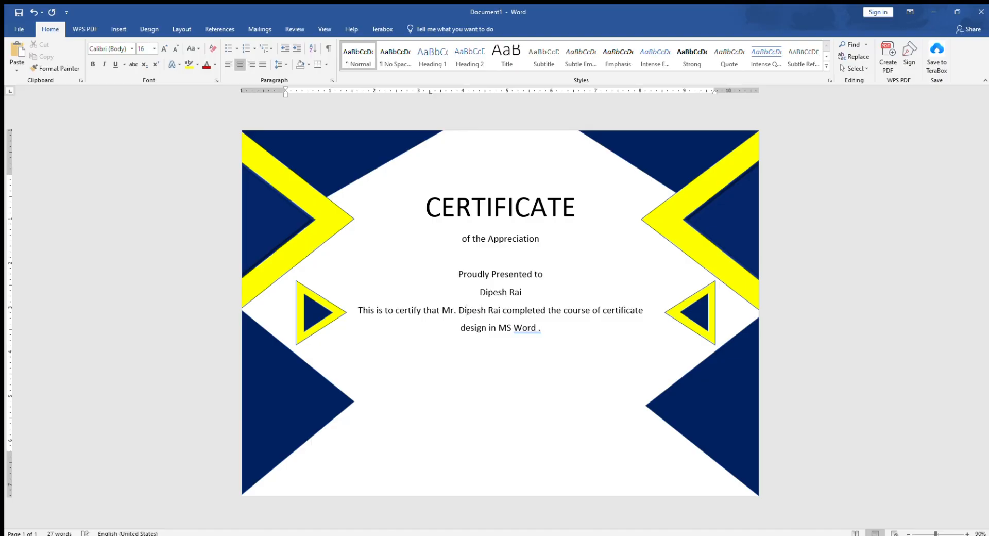
Leave three blank lines below the certification sentence to make room for a signature
click(542, 336)
key(Return)
Add the label "Sign of Teacher" on the line below the dots, indented to start beneath them
key(Return)
key(Return)
text(======)
key(BackSpace)
key(BackSpace)
key(BackSpace)
key(BackSpace)
key(BackSpace)
key(BackSpace)
Left-align the signature line and fill it with a row of dots
key(ctrl+l)
text(//)
key(BackSpace)
key(BackSpace)
text(............................)
key(Return)
key(Tab)
text(Sign of D)
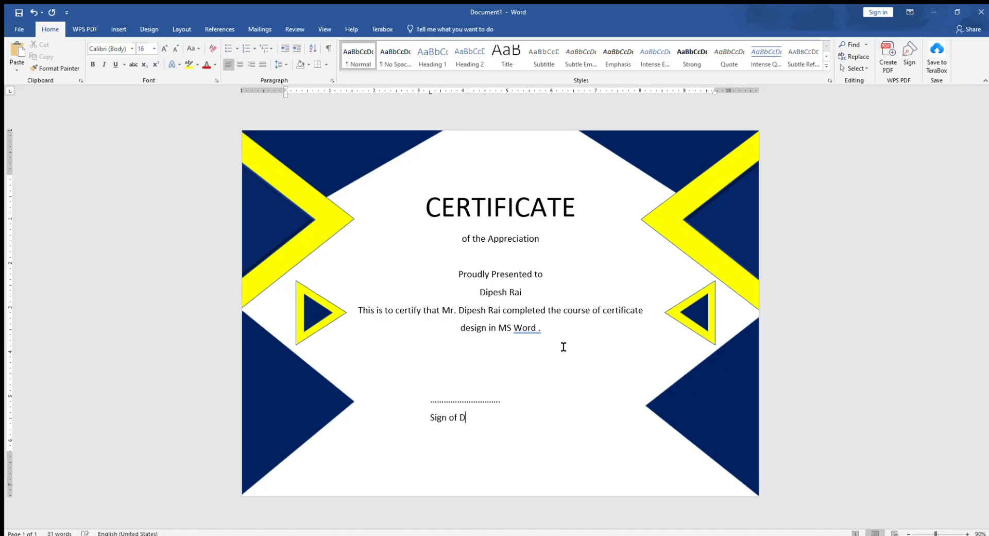
key(BackSpace)
text(Teacher)
click(514, 396)
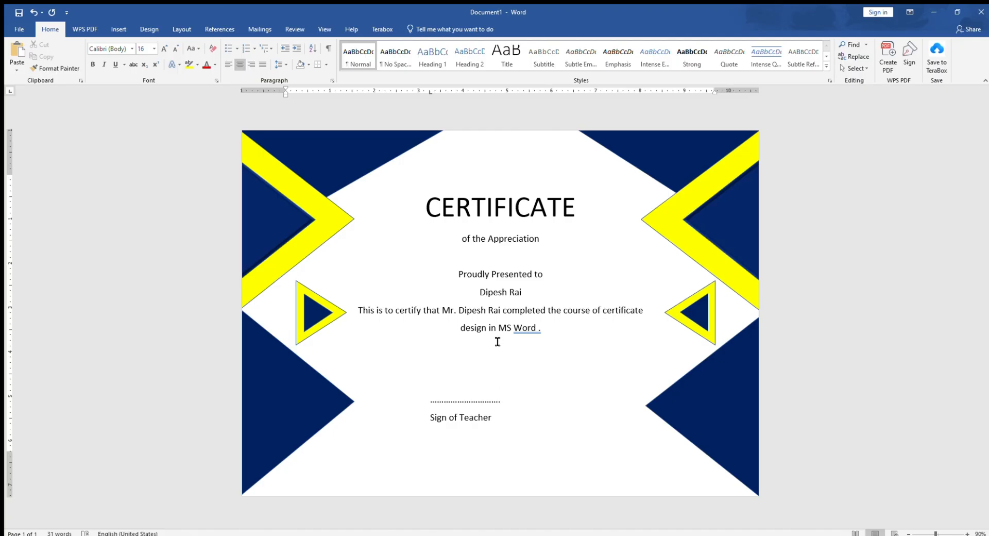